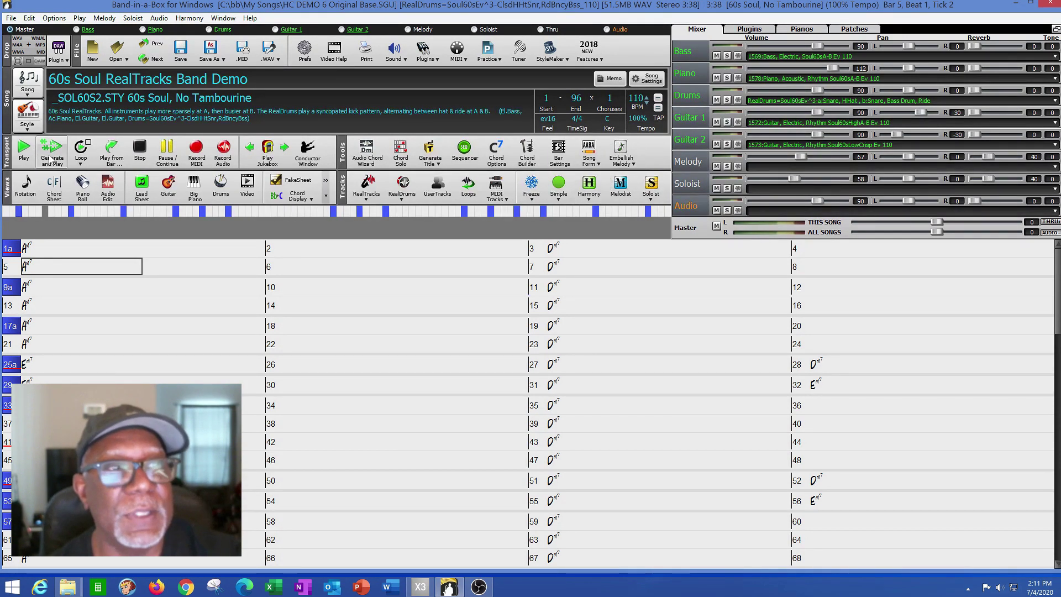
# Play the HC DEMO 6 Original Base song from bar 1 and stop it after the opening bars
pyautogui.click(90, 255)
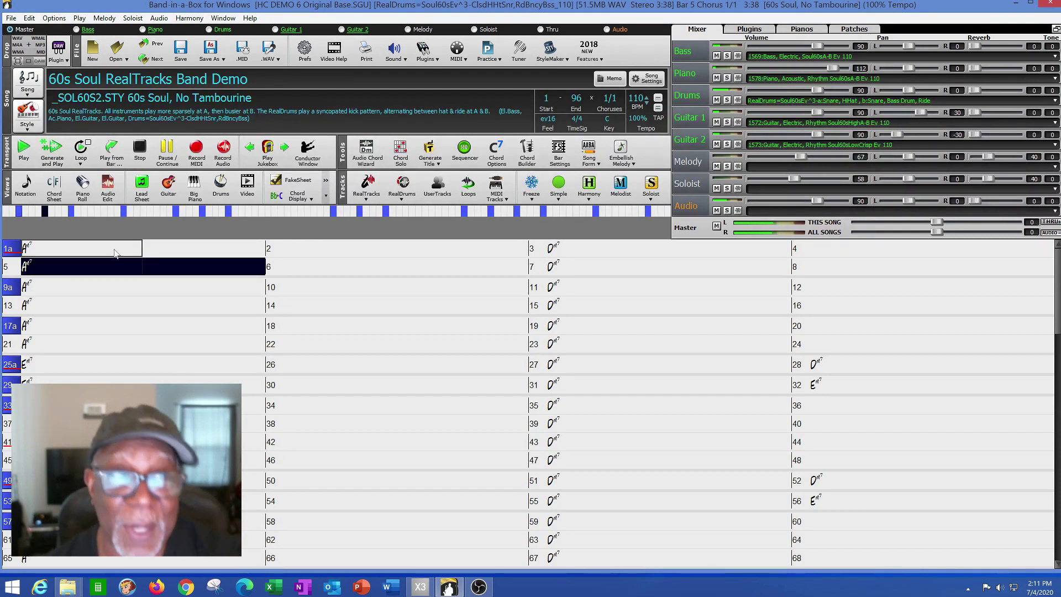
pyautogui.click(139, 148)
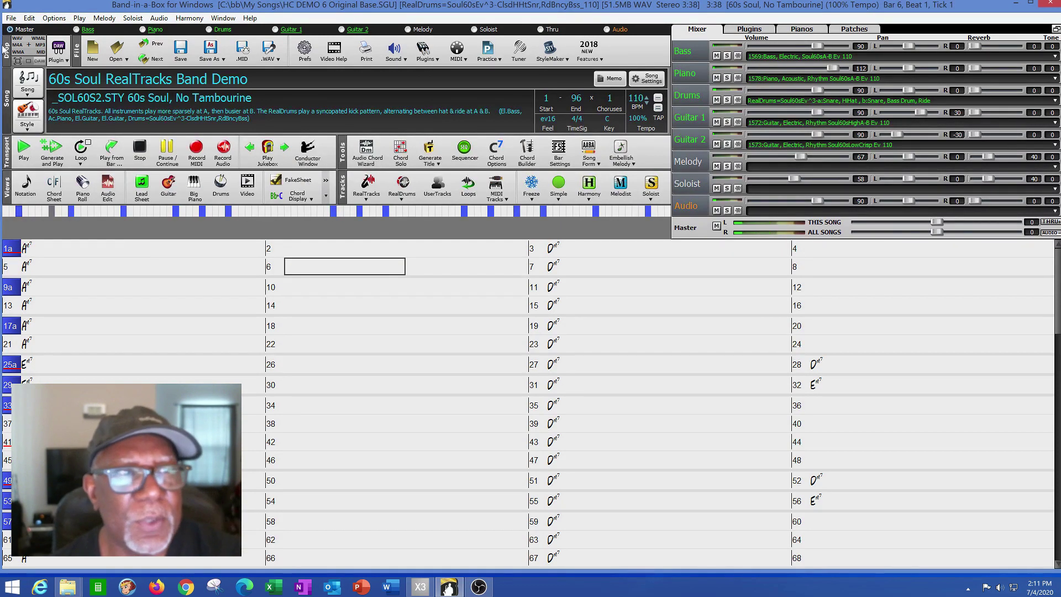
# Open the song HC DEMO 6 Bb.SGU from the My Songs folder and dismiss its Song Memo
pyautogui.click(11, 19)
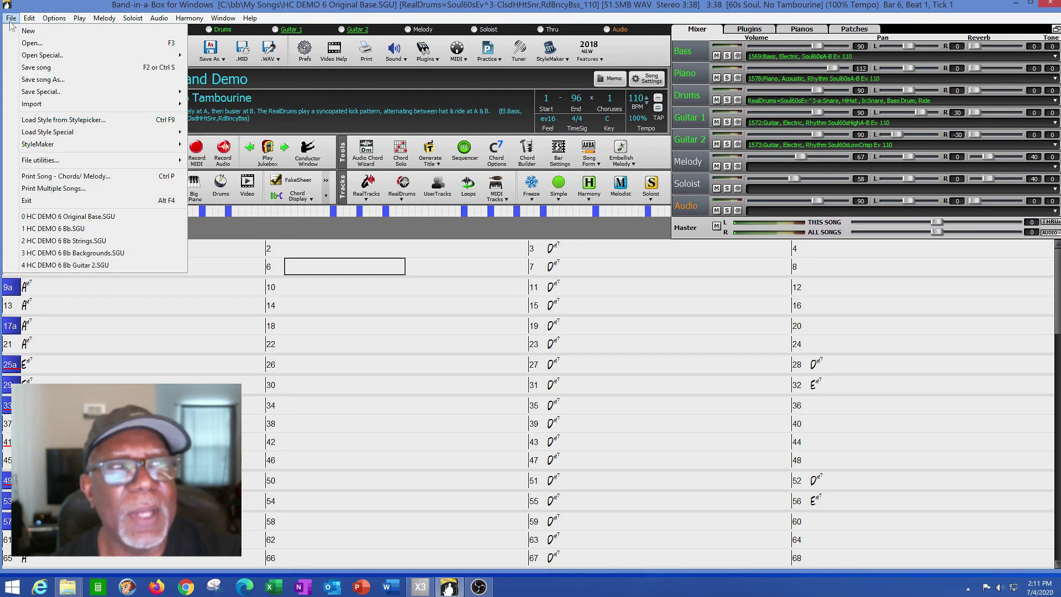
pyautogui.click(32, 45)
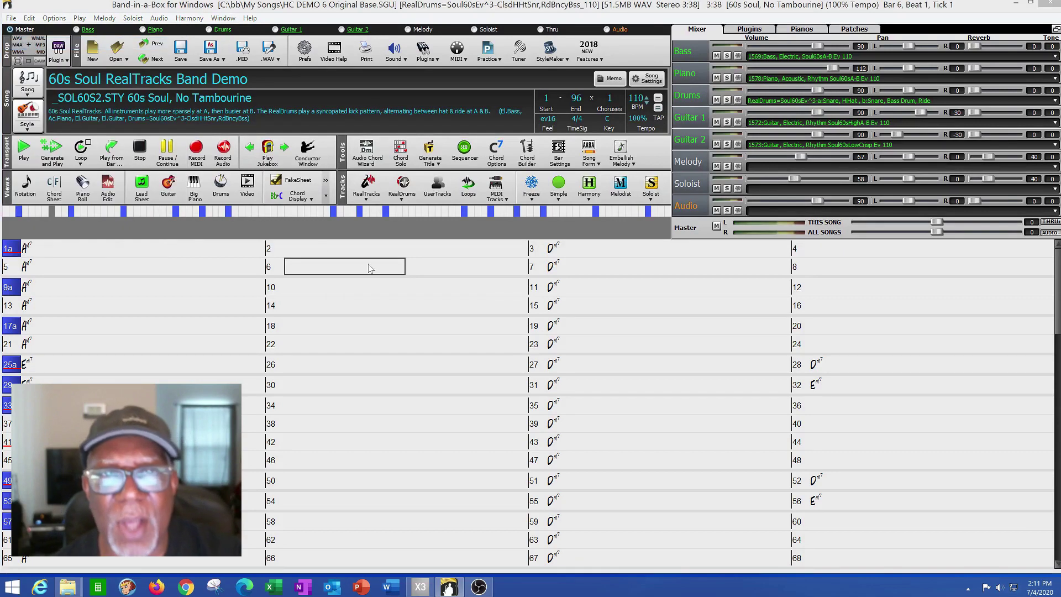
pyautogui.click(560, 333)
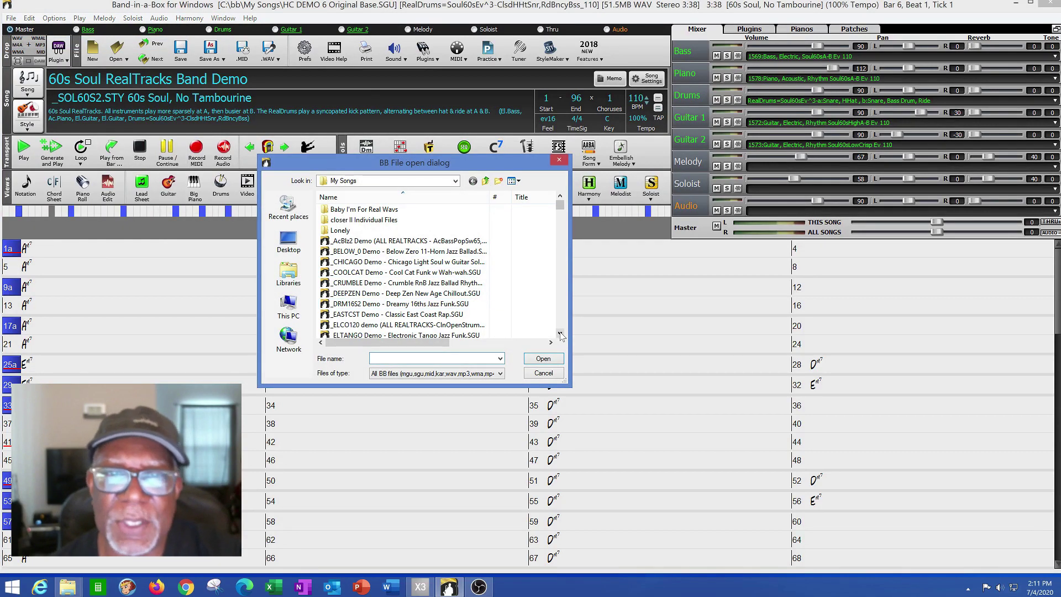
pyautogui.moveTo(560, 334); pyautogui.dragTo(560, 333)
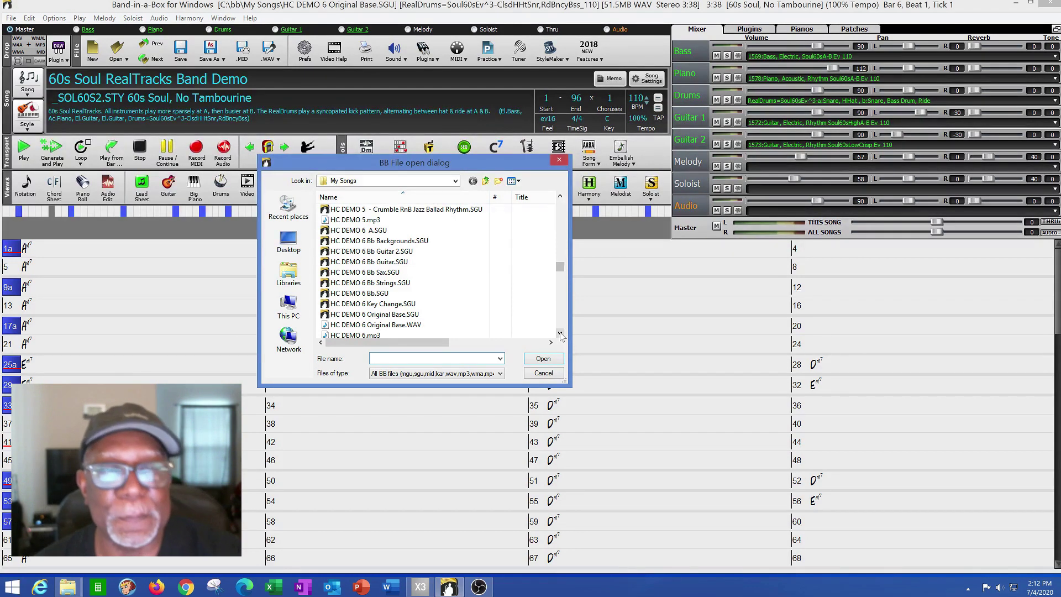
pyautogui.doubleClick(373, 293)
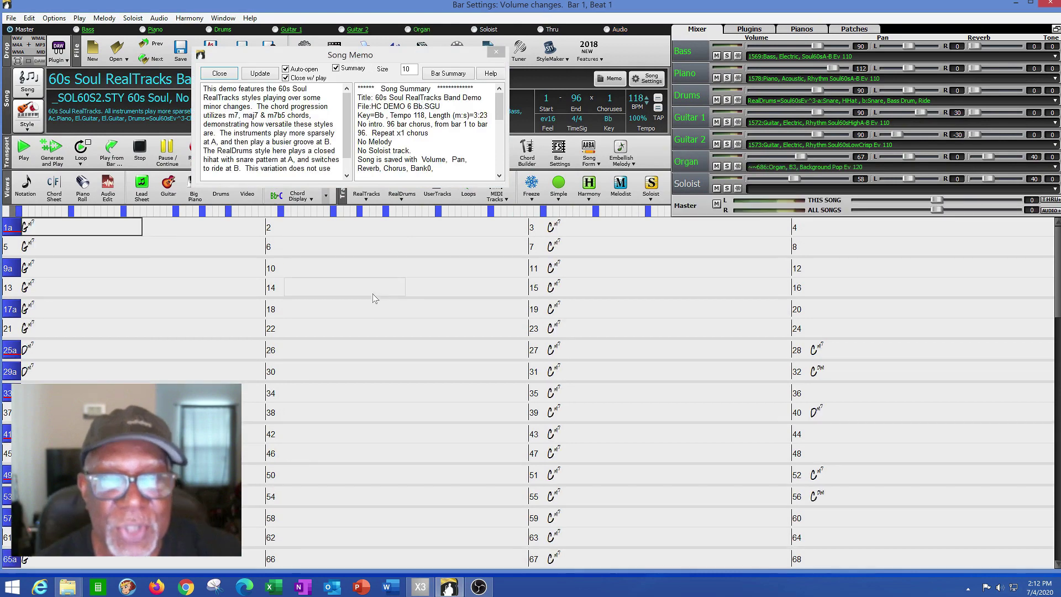
pyautogui.click(500, 52)
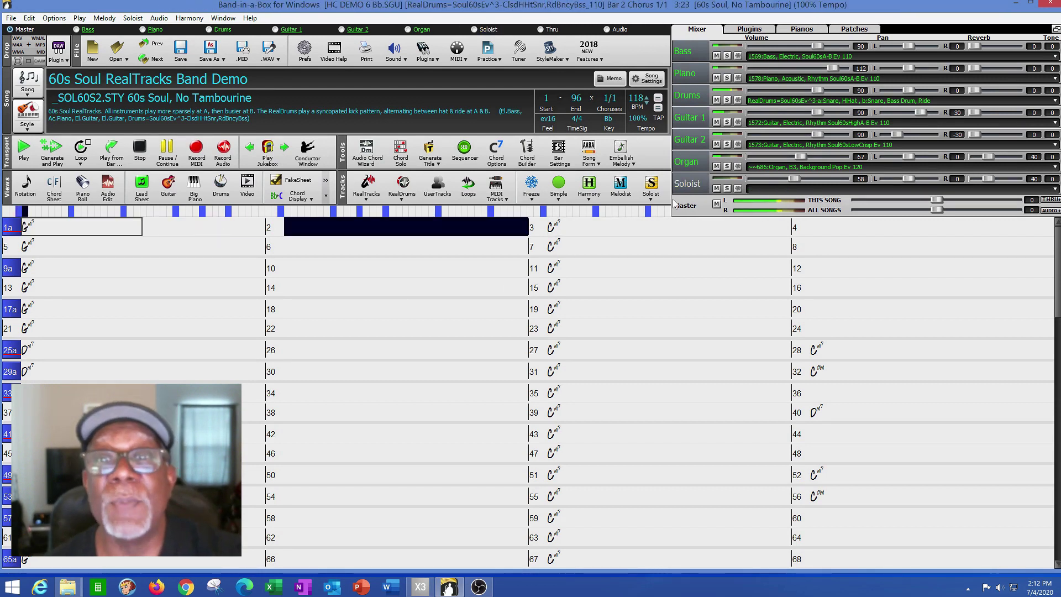
# Solo the Organ track briefly during playback, restore the full mix and stop the song
pyautogui.click(727, 167)
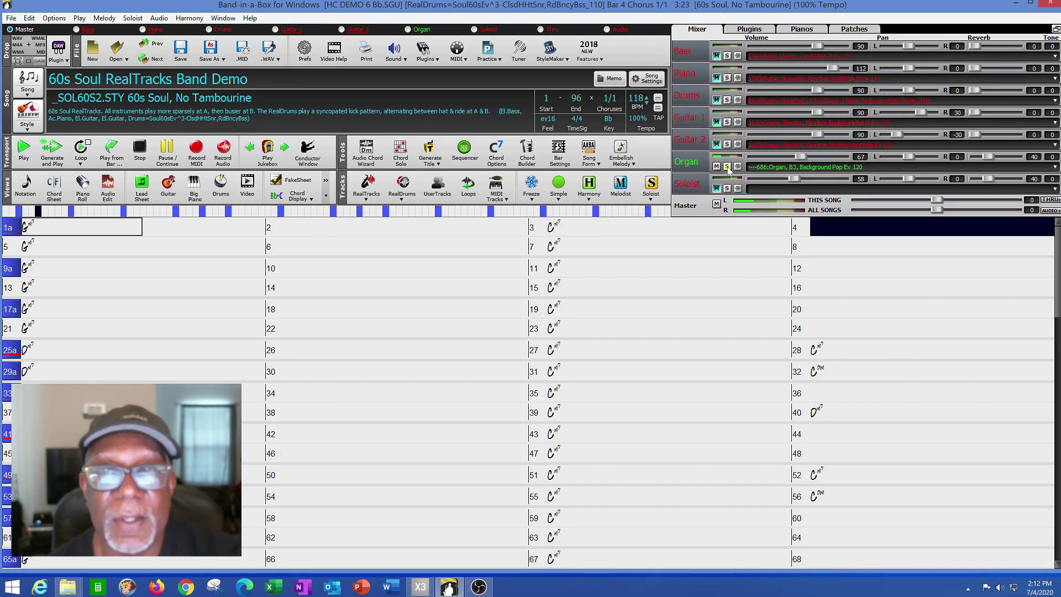
pyautogui.click(728, 167)
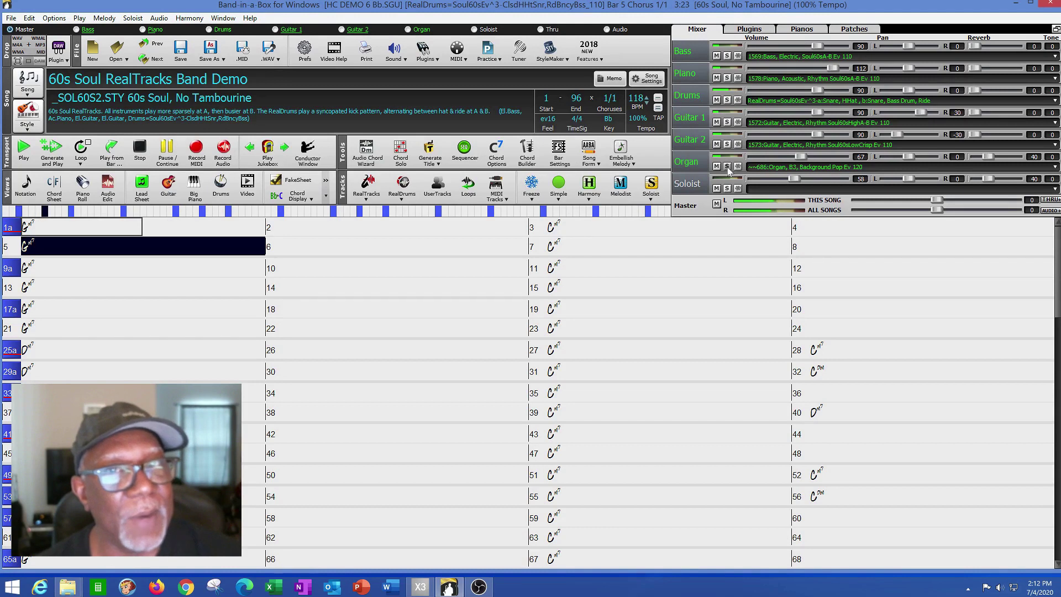
pyautogui.click(147, 151)
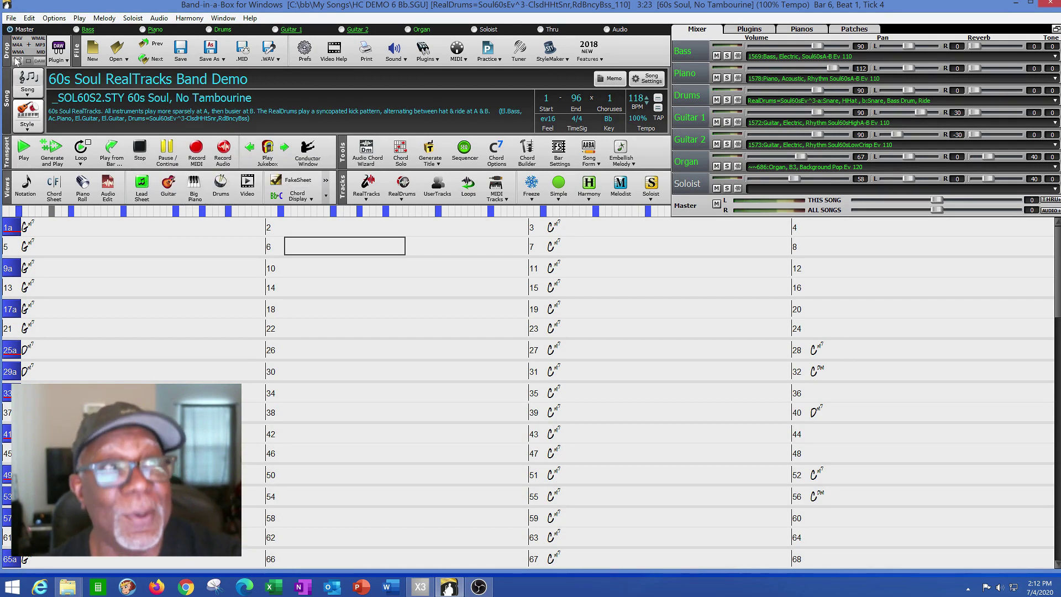
# Open the song HC DEMO 6 Bb Strings.SGU from the My Songs folder and dismiss its Song Memo
pyautogui.click(12, 19)
pyautogui.click(30, 43)
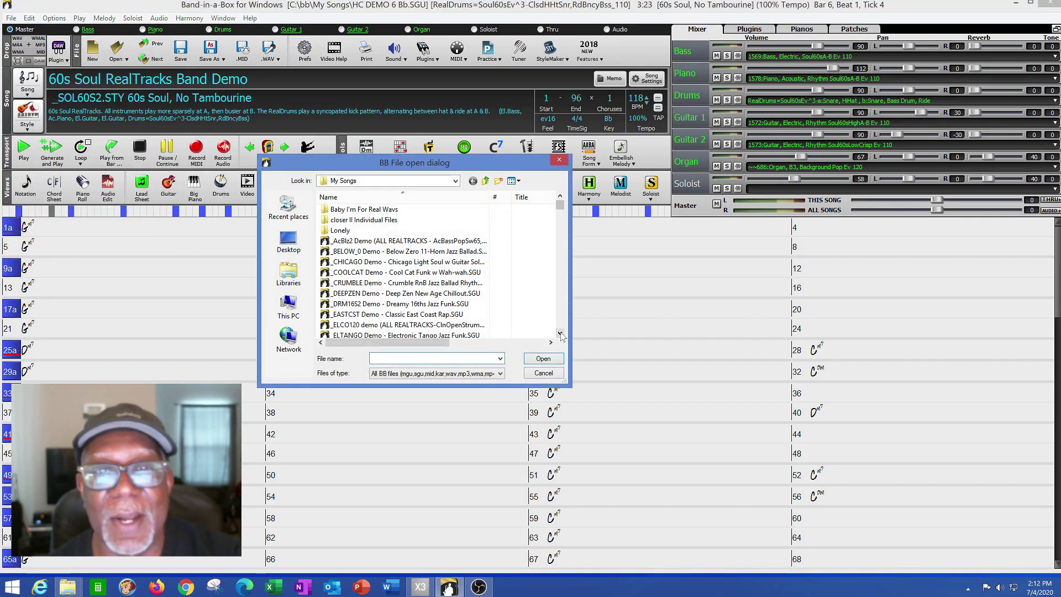
pyautogui.moveTo(561, 334); pyautogui.dragTo(560, 336)
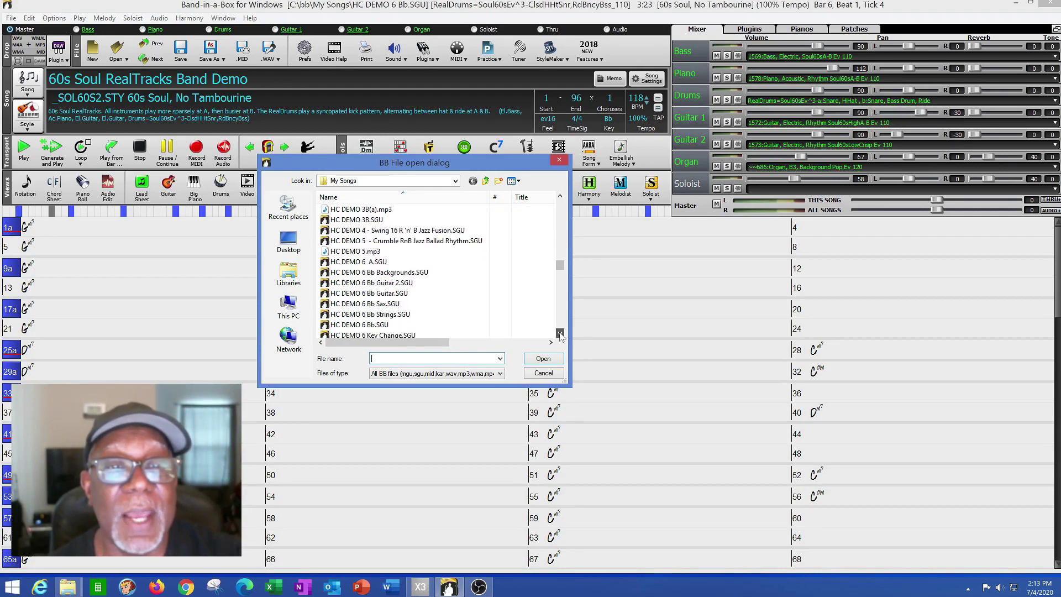
pyautogui.doubleClick(387, 316)
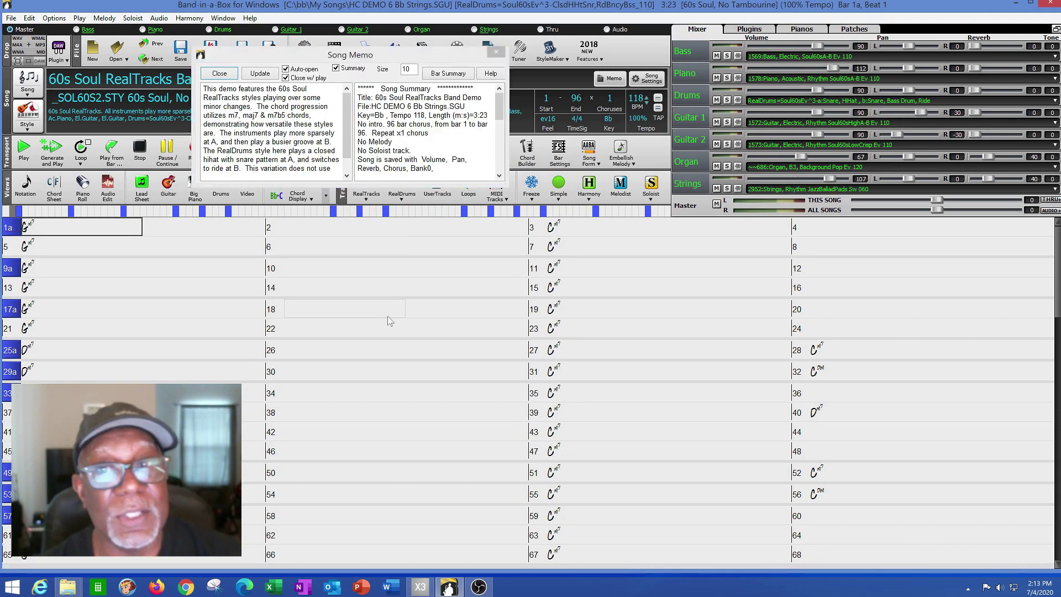
pyautogui.click(496, 52)
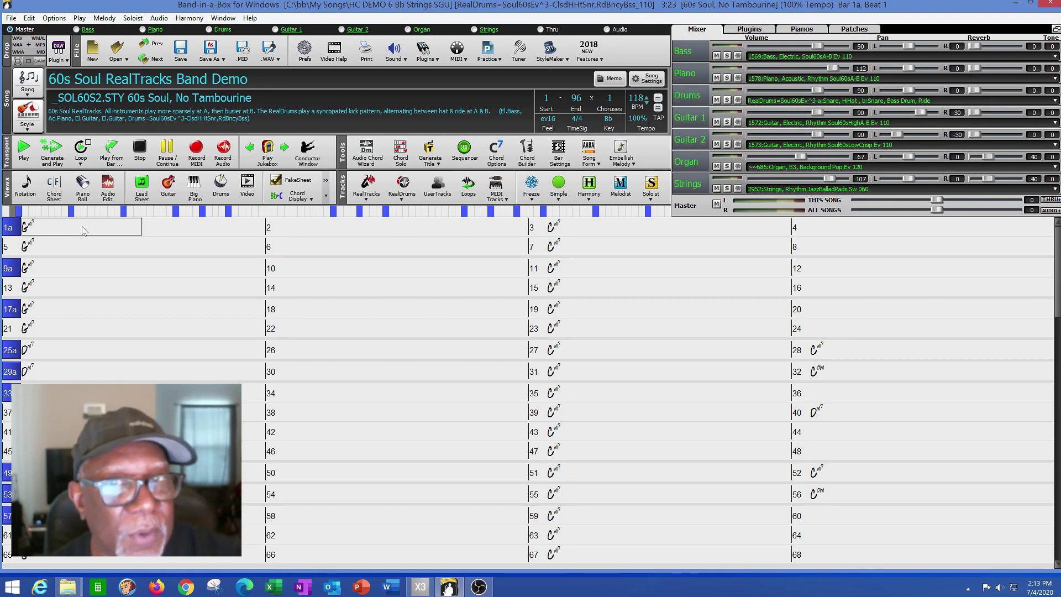
# Play the song, solo the Strings track briefly, restore the full mix and stop playback
pyautogui.press('F4')
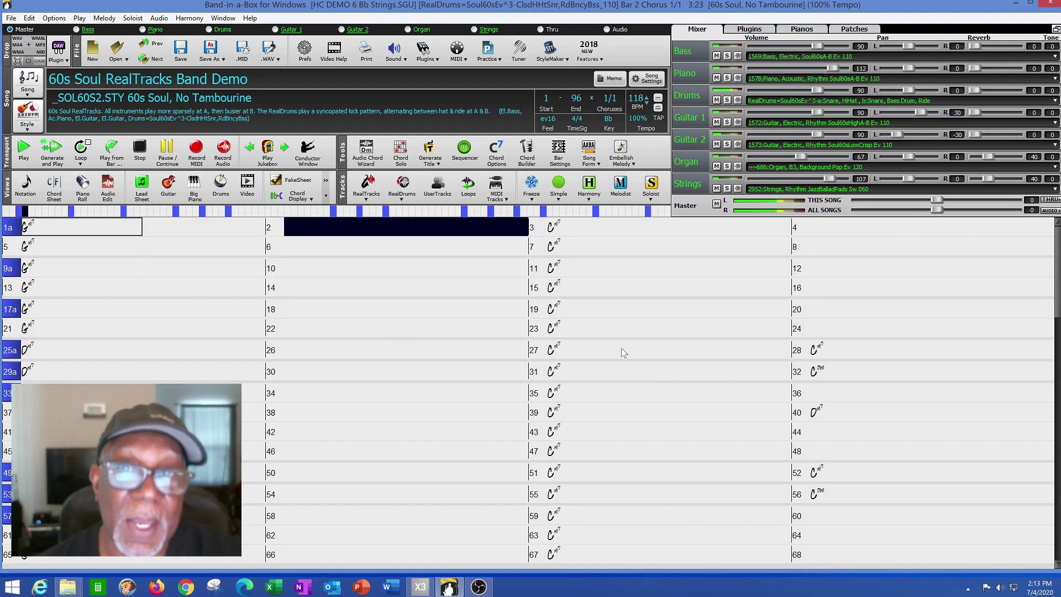
pyautogui.click(727, 188)
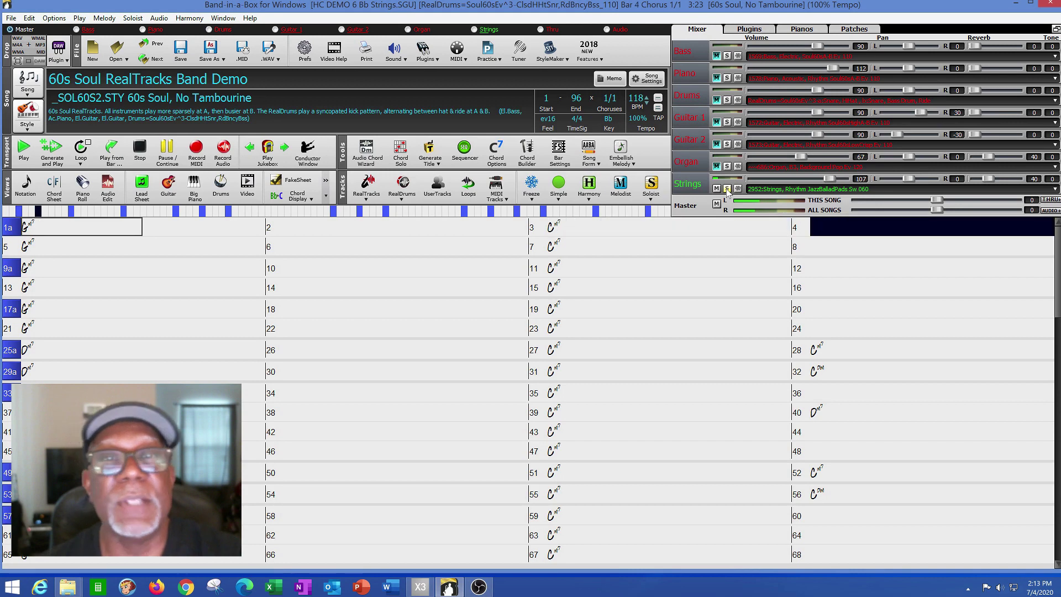
pyautogui.click(727, 188)
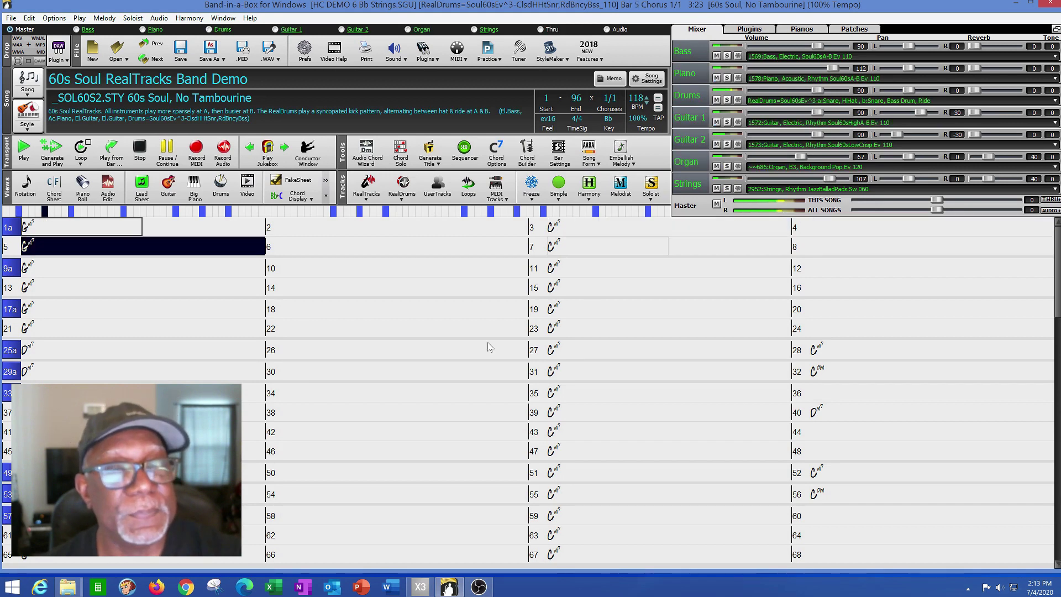
pyautogui.click(144, 153)
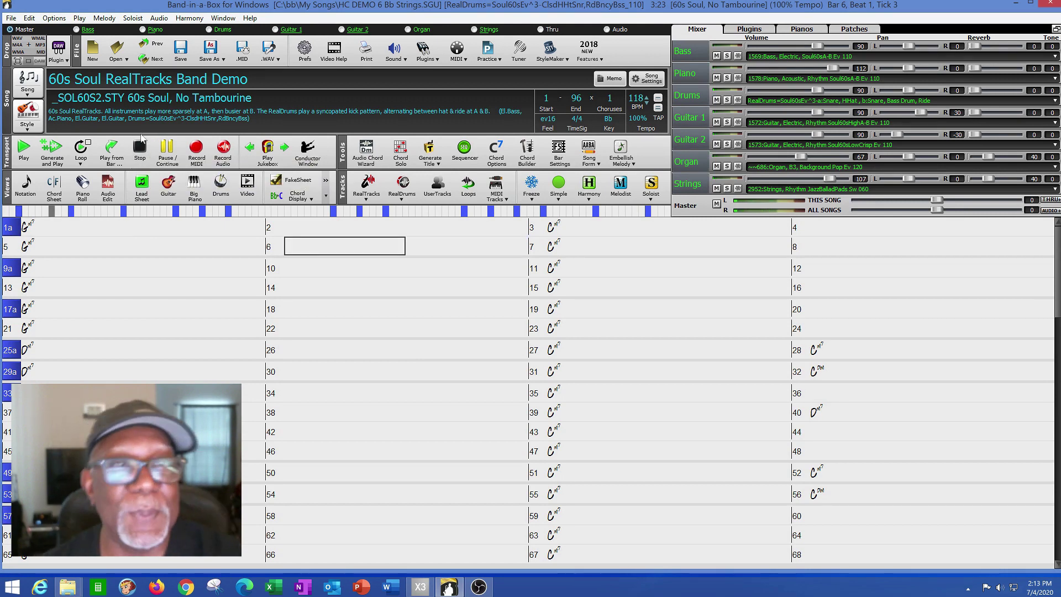
# Open the song HC DEMO 6 Bb Sax.SGU from the My Songs folder and dismiss its Song Memo
pyautogui.click(11, 18)
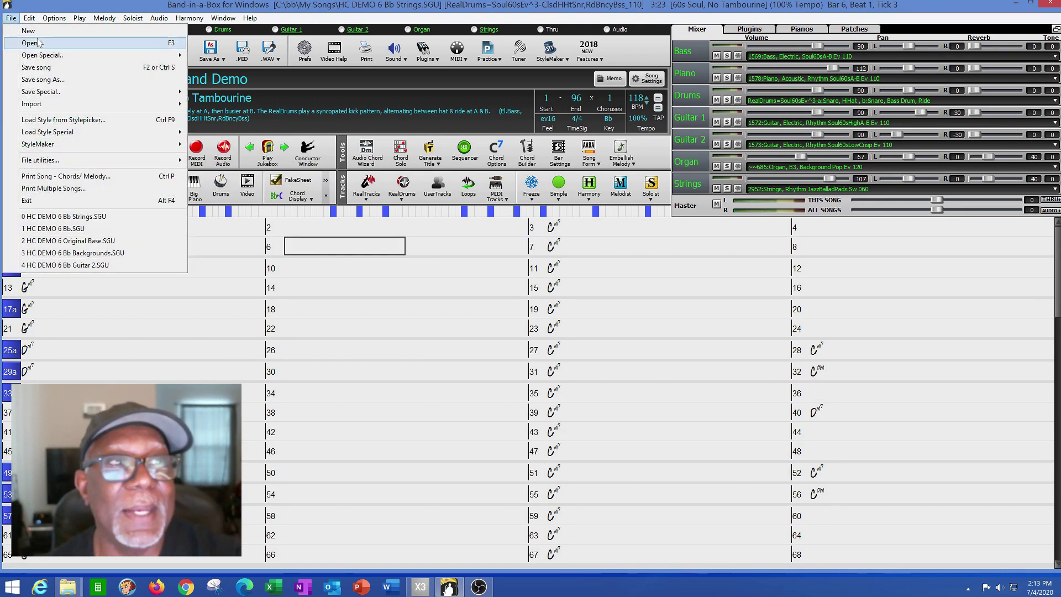
pyautogui.click(334, 259)
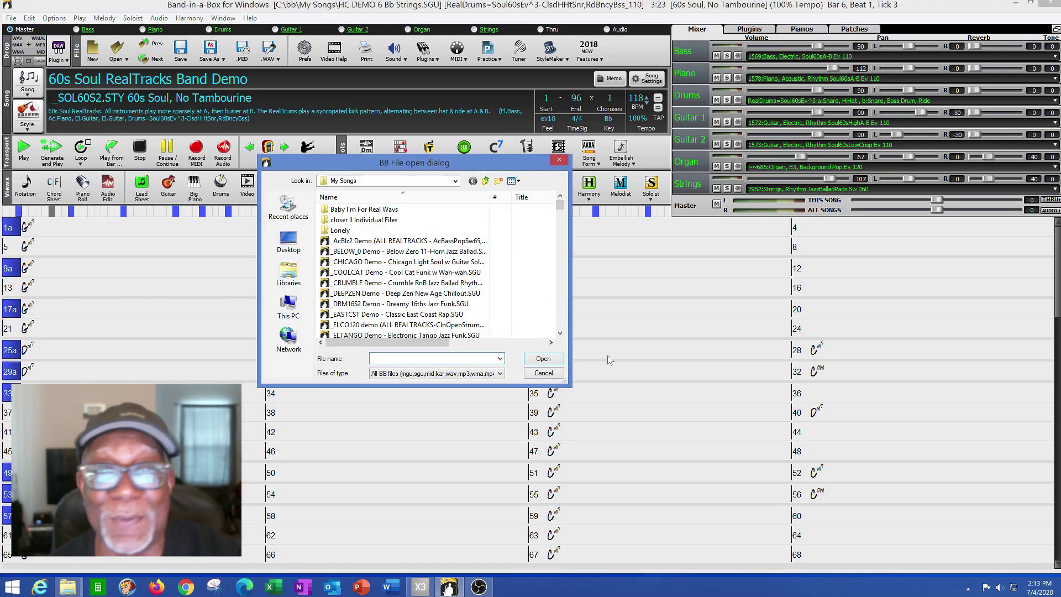
pyautogui.click(560, 332)
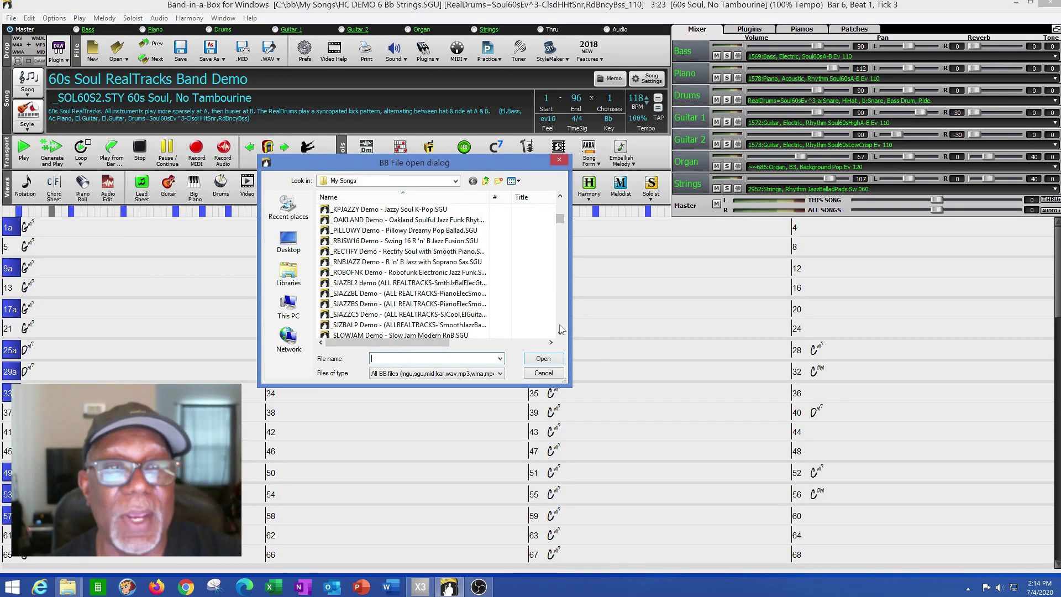
pyautogui.scroll(-20, 560, 330)
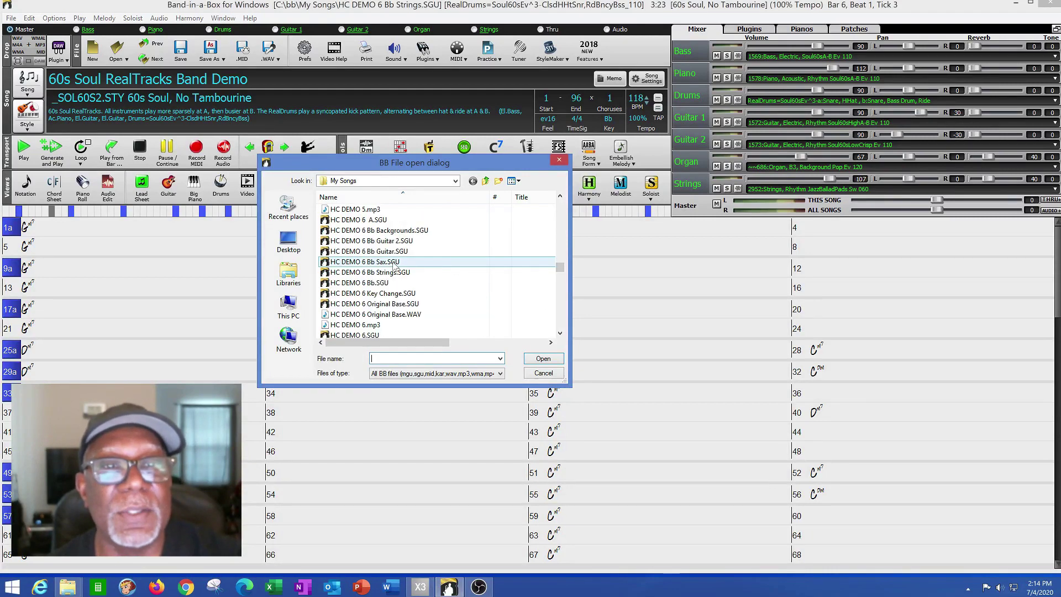
pyautogui.doubleClick(392, 263)
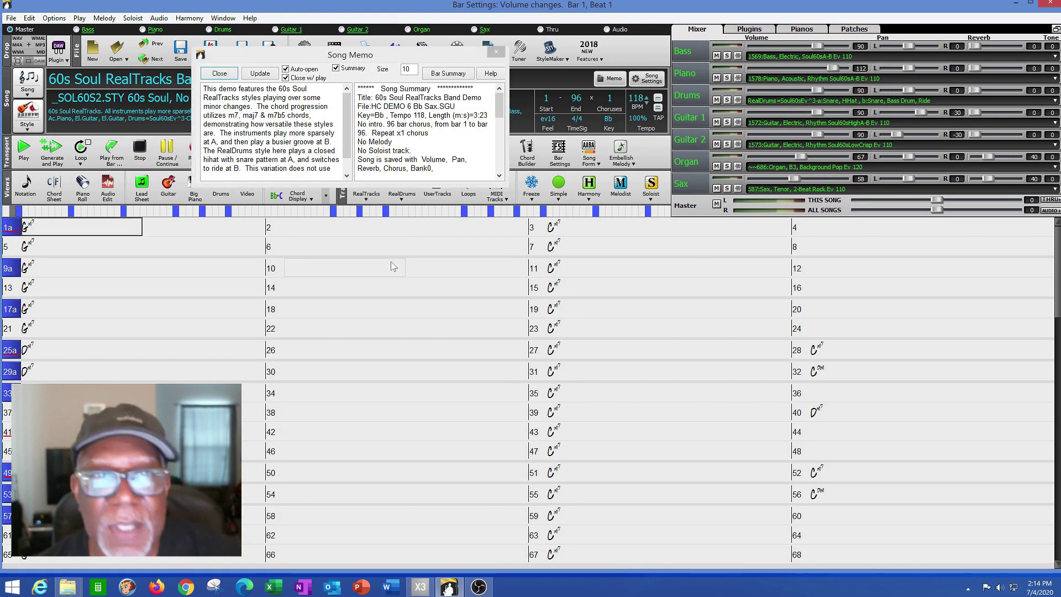
pyautogui.click(497, 54)
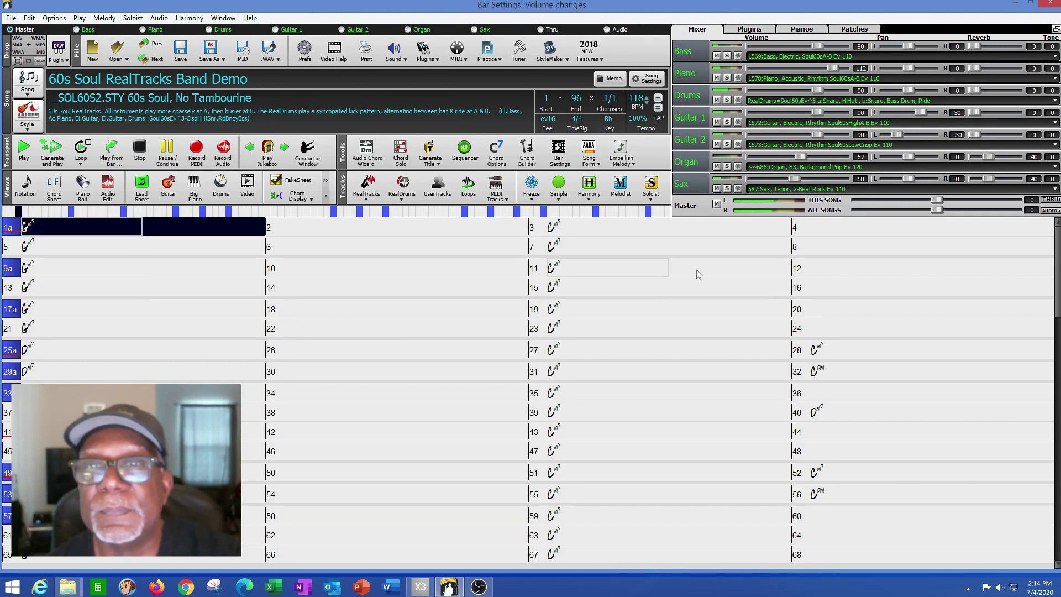
# Set the Sax track's volume to 100 during playback, audition it briefly in solo and stop the song
pyautogui.moveTo(822, 180); pyautogui.dragTo(827, 181)
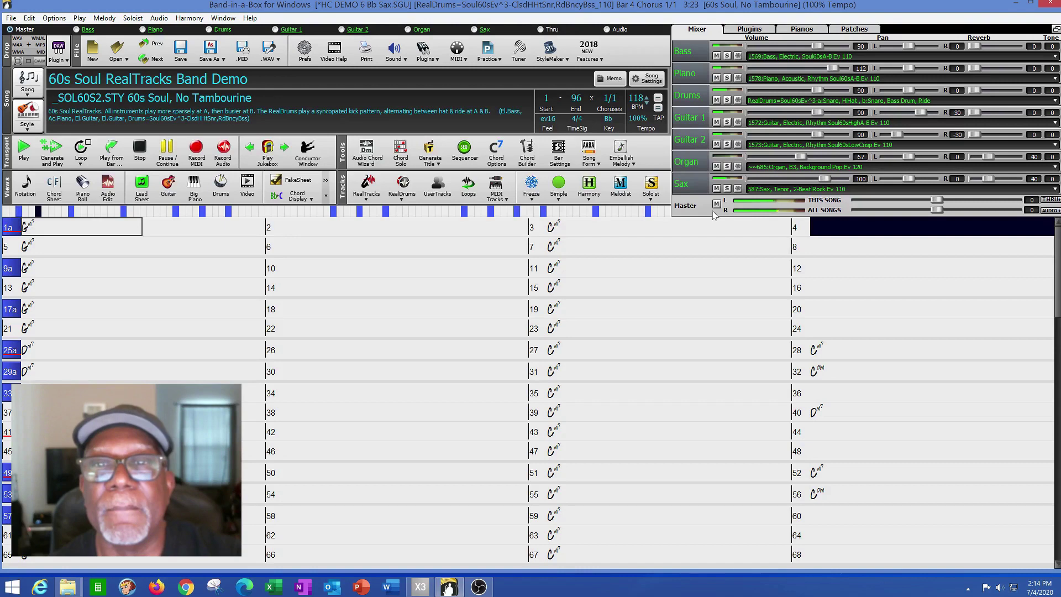
pyautogui.click(728, 188)
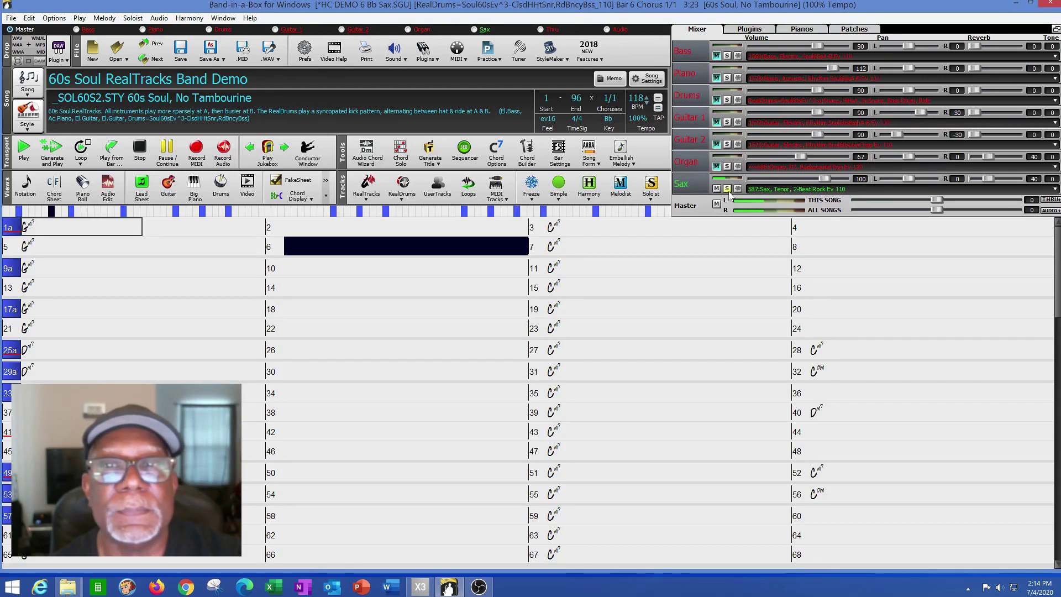
pyautogui.click(728, 189)
pyautogui.click(138, 148)
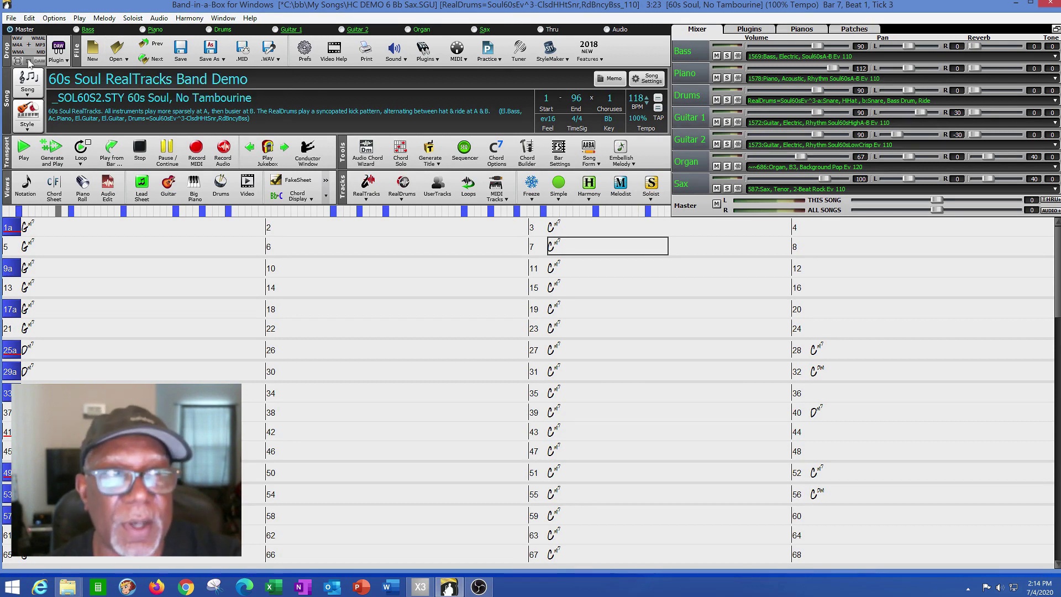
# Save the changed Sax song, open HC DEMO 6 Bb Guitar.SGU from the My Songs folder and dismiss its Song Memo
pyautogui.click(12, 20)
pyautogui.click(40, 43)
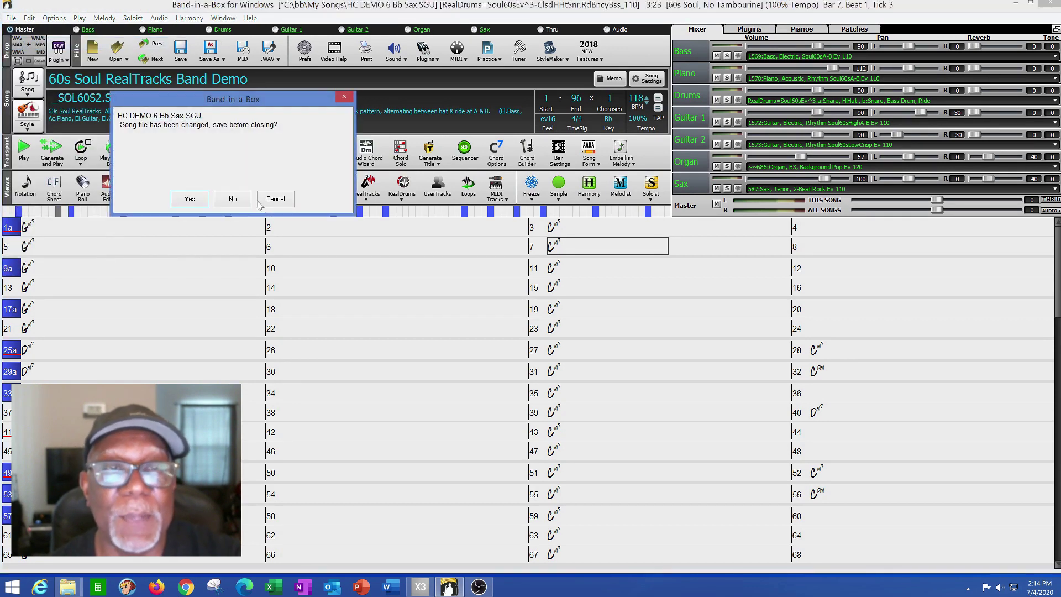
pyautogui.click(198, 204)
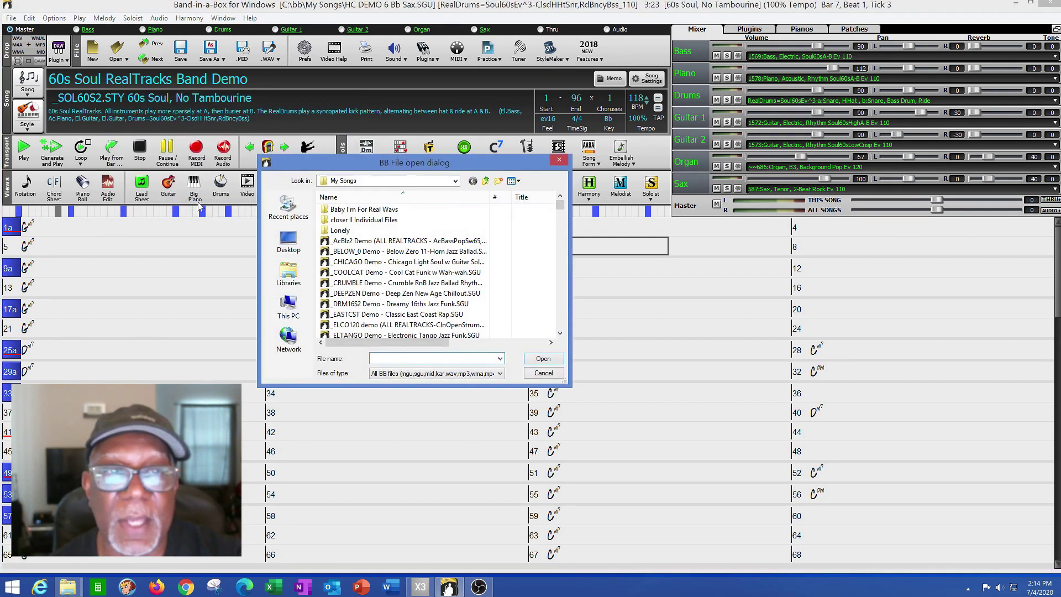
pyautogui.scroll(-15, 561, 312)
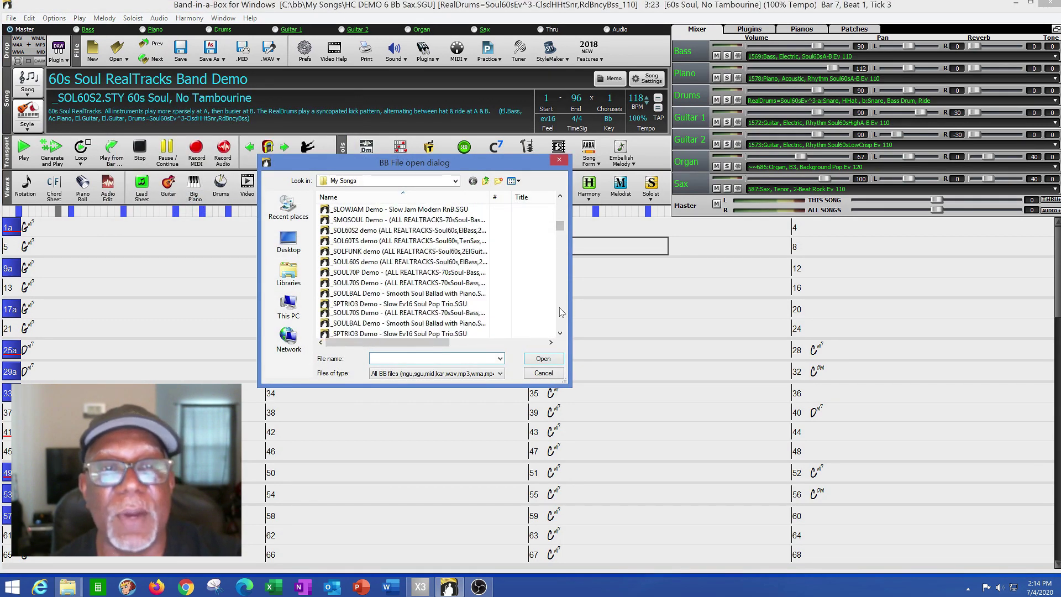
pyautogui.scroll(-15, 561, 312)
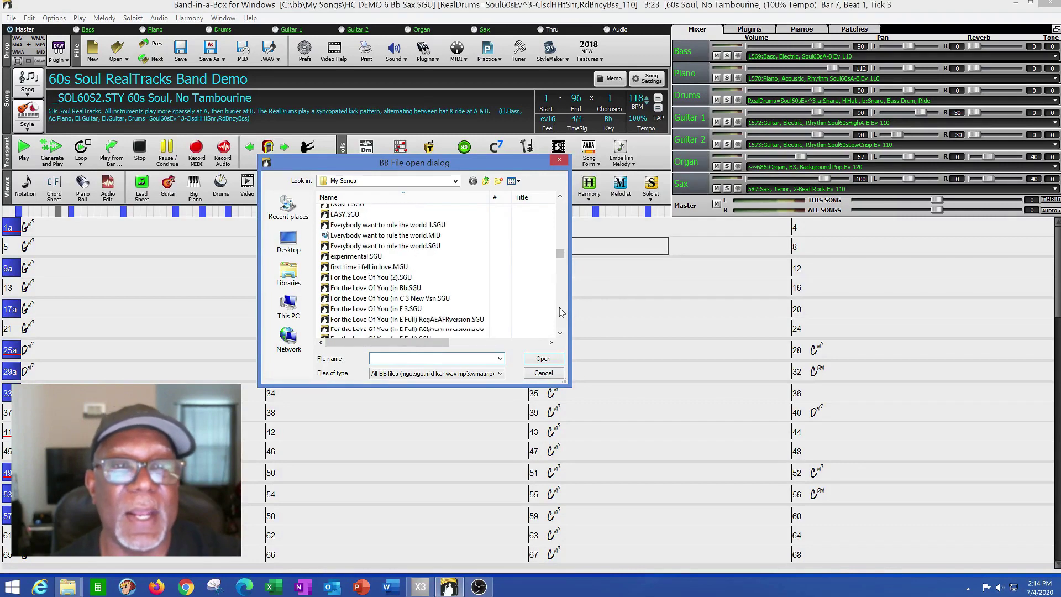
pyautogui.scroll(-10, 561, 313)
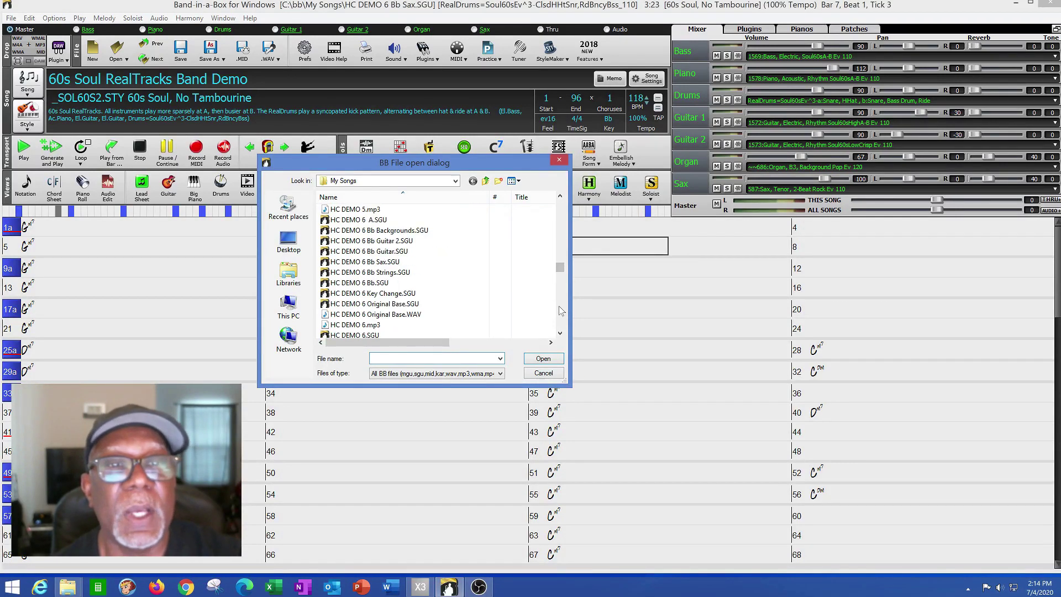
pyautogui.doubleClick(392, 250)
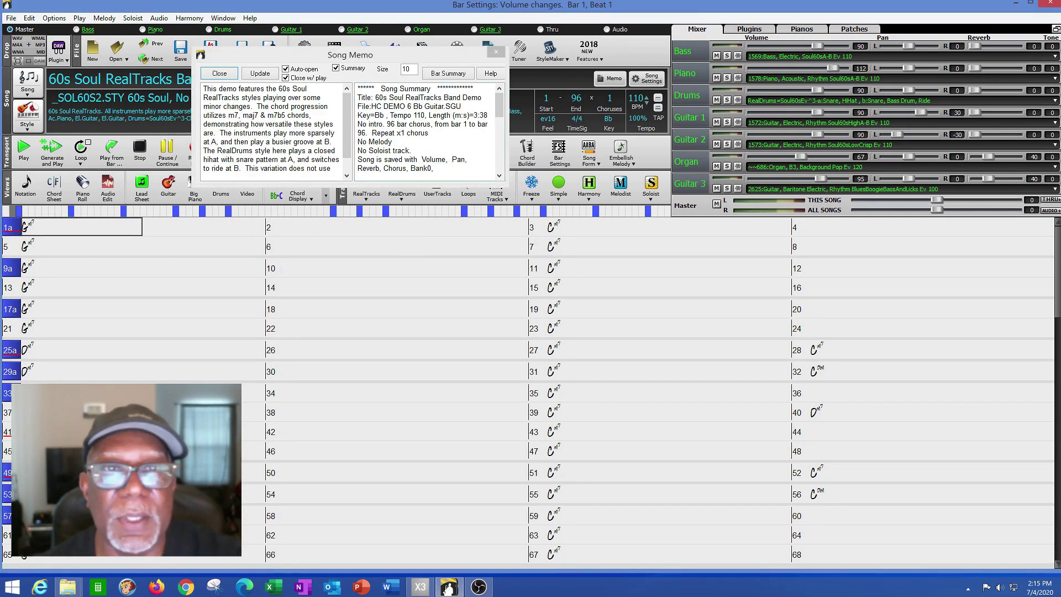
pyautogui.click(496, 52)
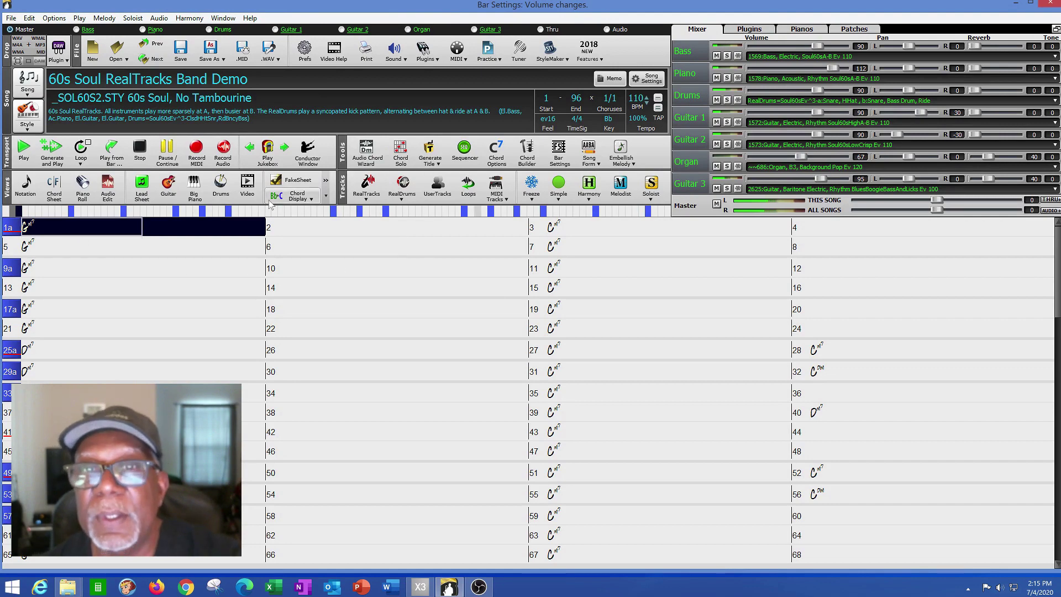
# Audition the Guitar 3 track in solo during playback, restore the full mix and stop the song
pyautogui.click(727, 188)
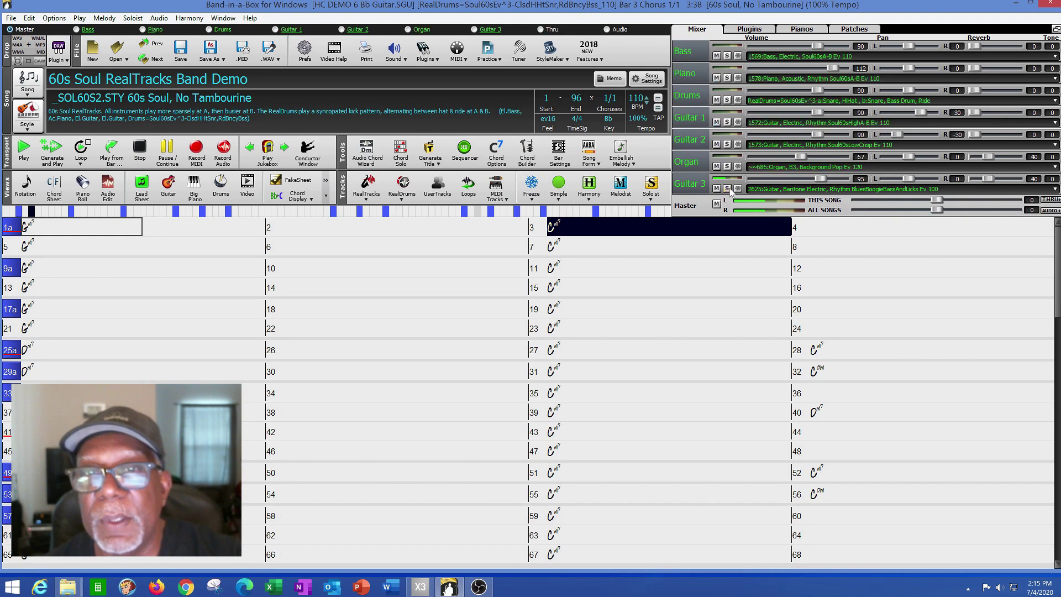
pyautogui.click(728, 189)
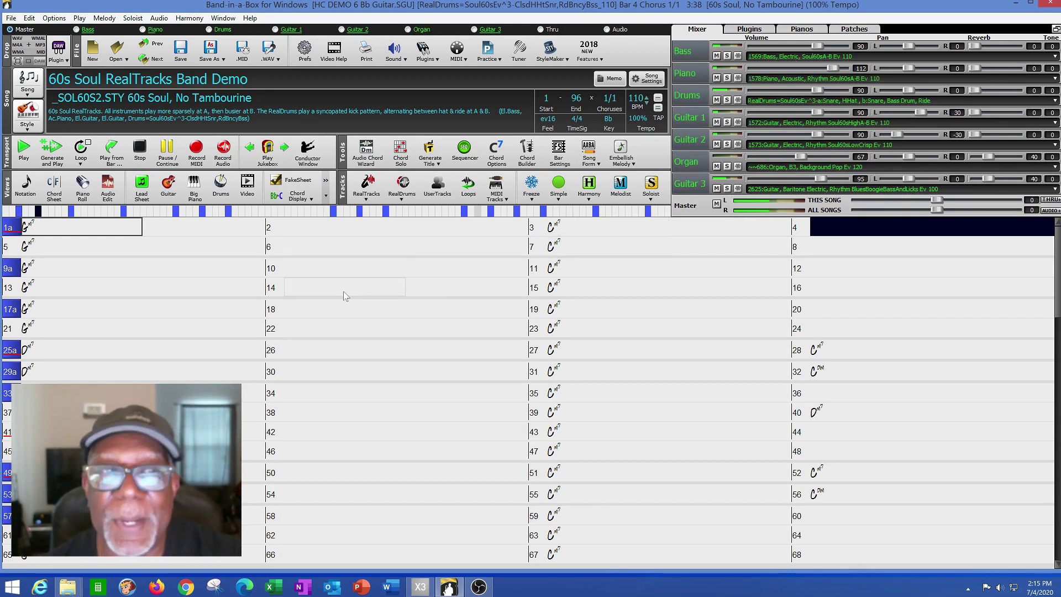
pyautogui.click(134, 146)
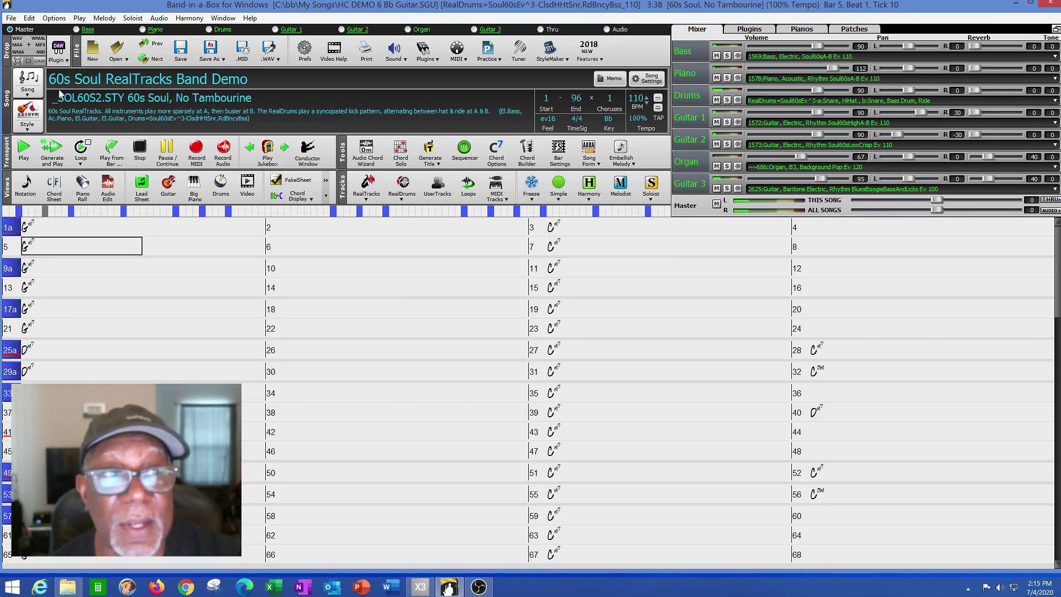
# Open the song HC DEMO 6 Bb Guitar 2.SGU from the My Songs folder and dismiss its Song Memo
pyautogui.click(11, 18)
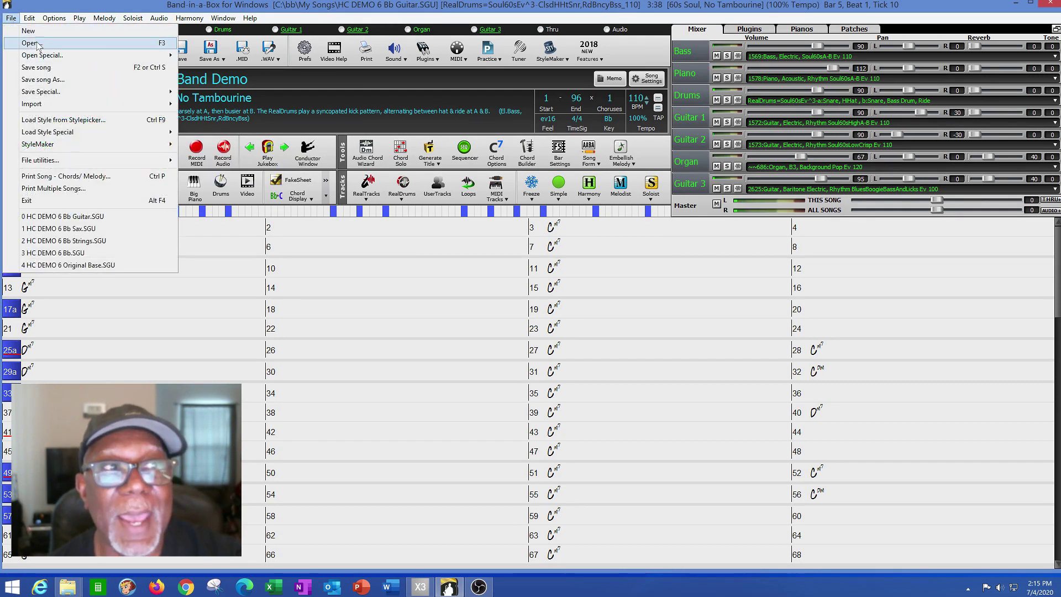
pyautogui.click(93, 80)
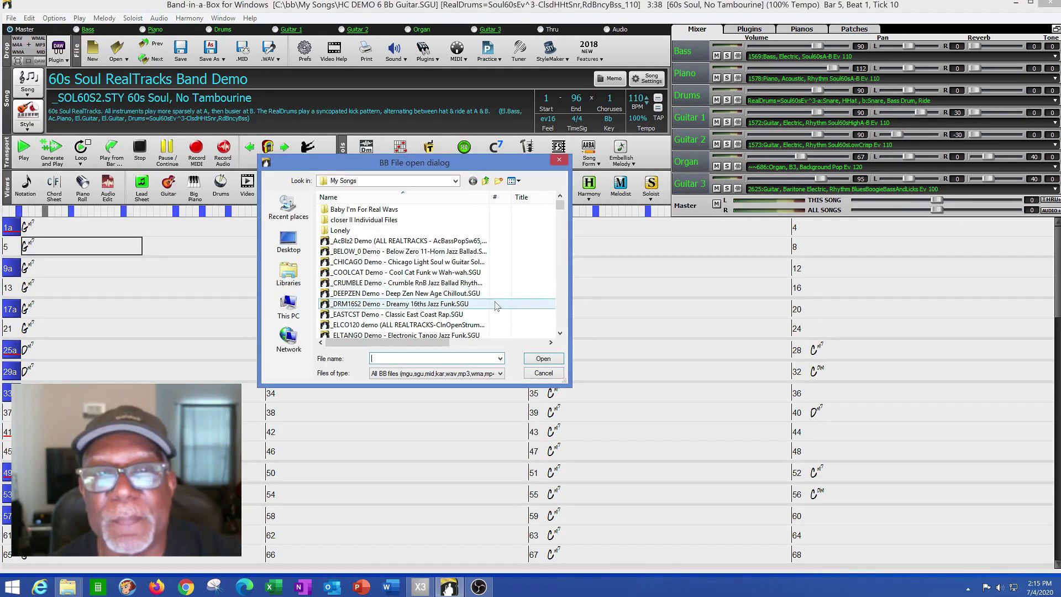
pyautogui.scroll(-13, 561, 327)
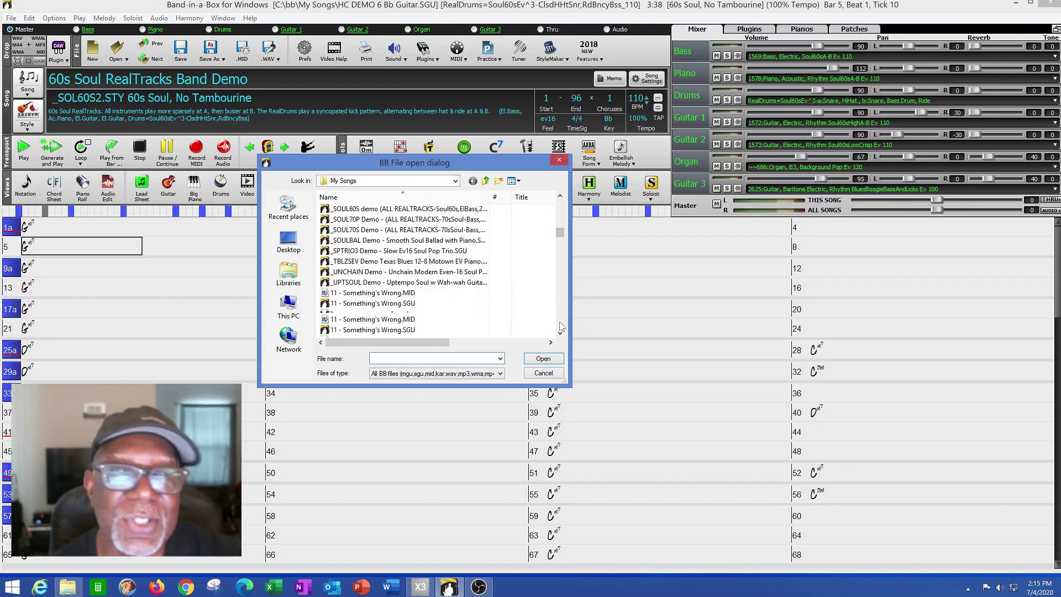
pyautogui.scroll(-4, 561, 327)
pyautogui.scroll(-16, 561, 327)
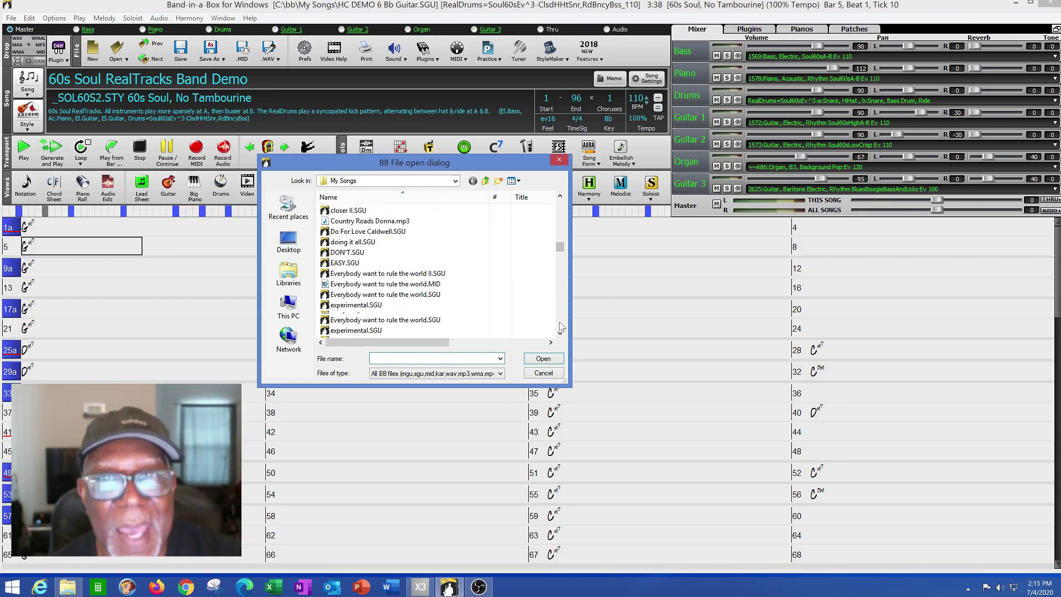
pyautogui.scroll(-12, 561, 327)
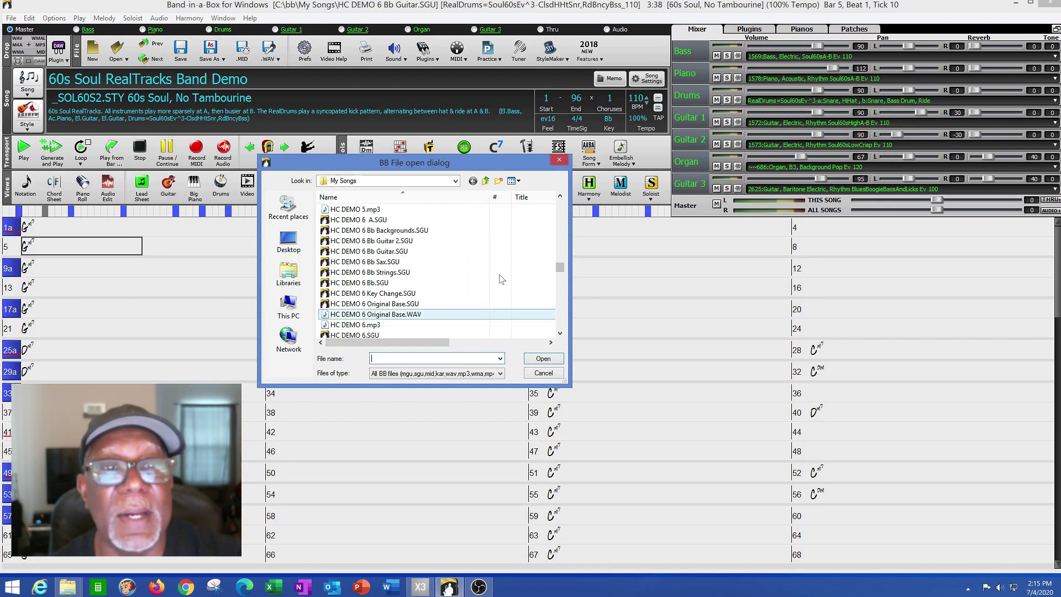
pyautogui.doubleClick(409, 242)
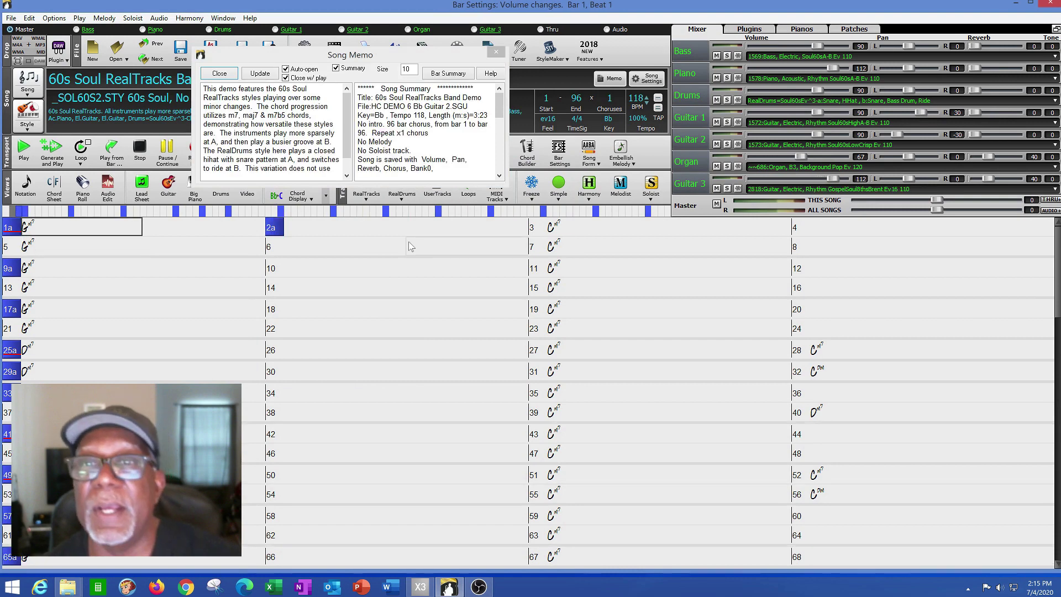
pyautogui.click(496, 55)
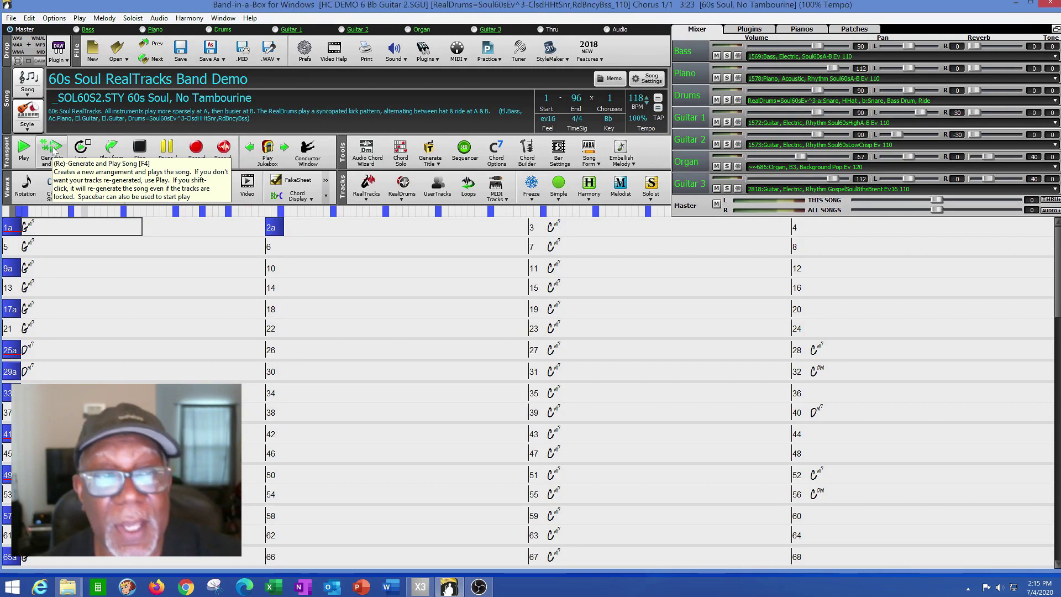
# Play the Guitar 2 version from bar 1, solo its Guitar 3 track briefly, restore the full mix and stop playback
pyautogui.click(64, 226)
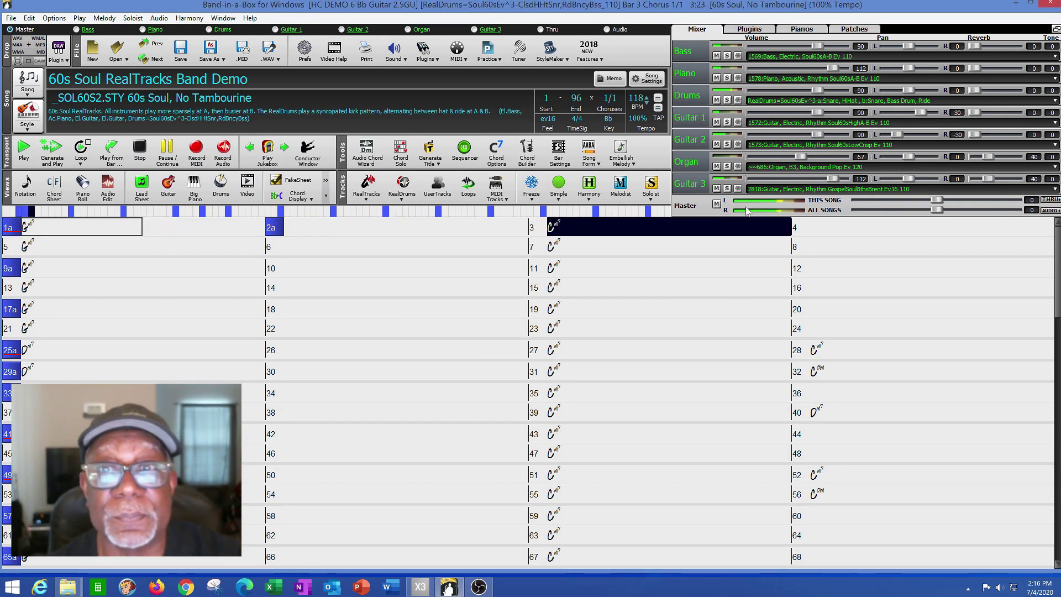
pyautogui.click(728, 189)
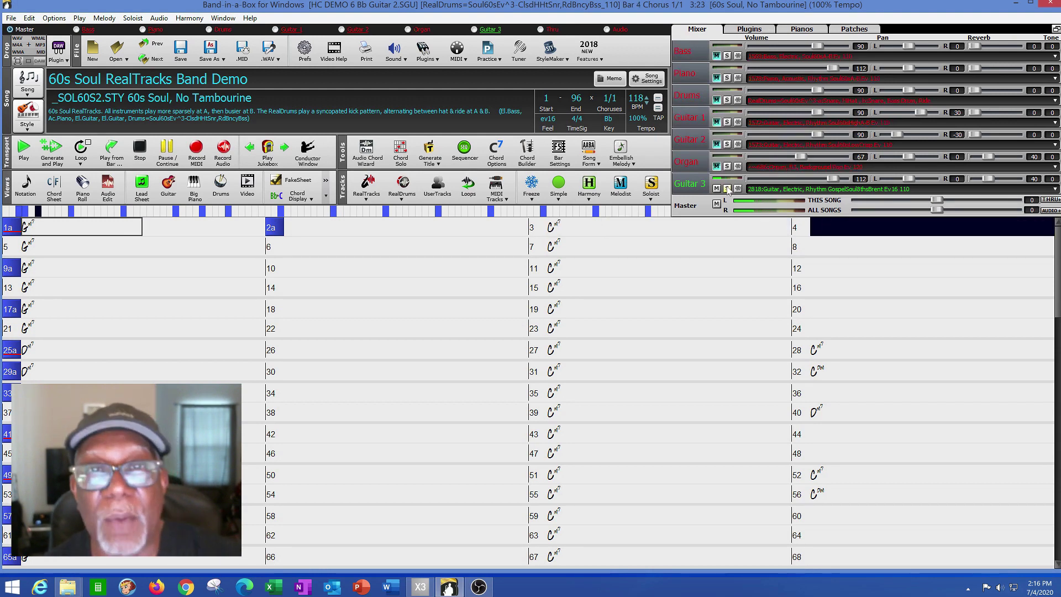
pyautogui.click(728, 188)
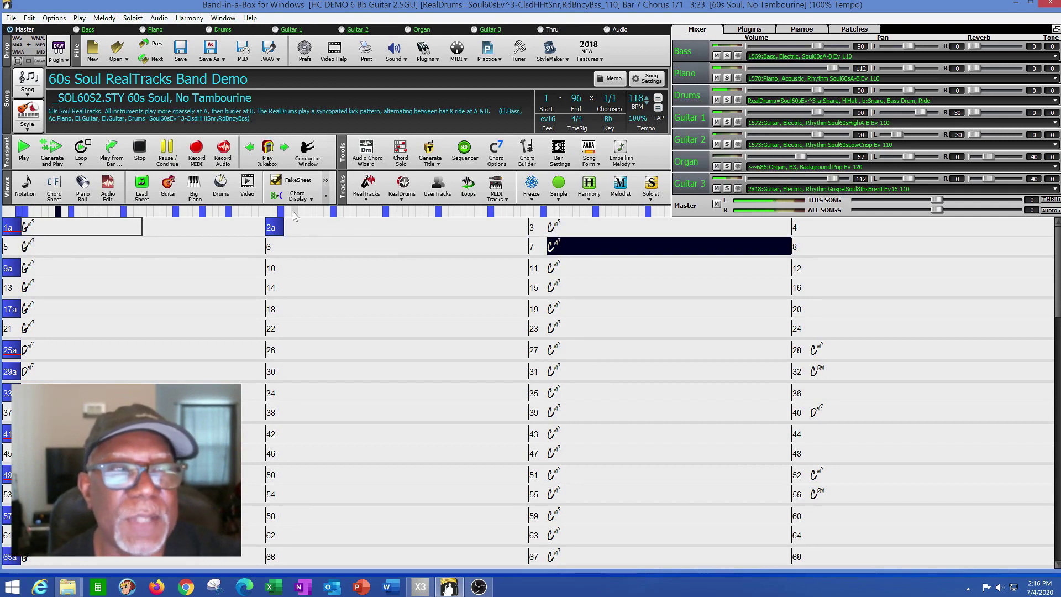
pyautogui.click(140, 148)
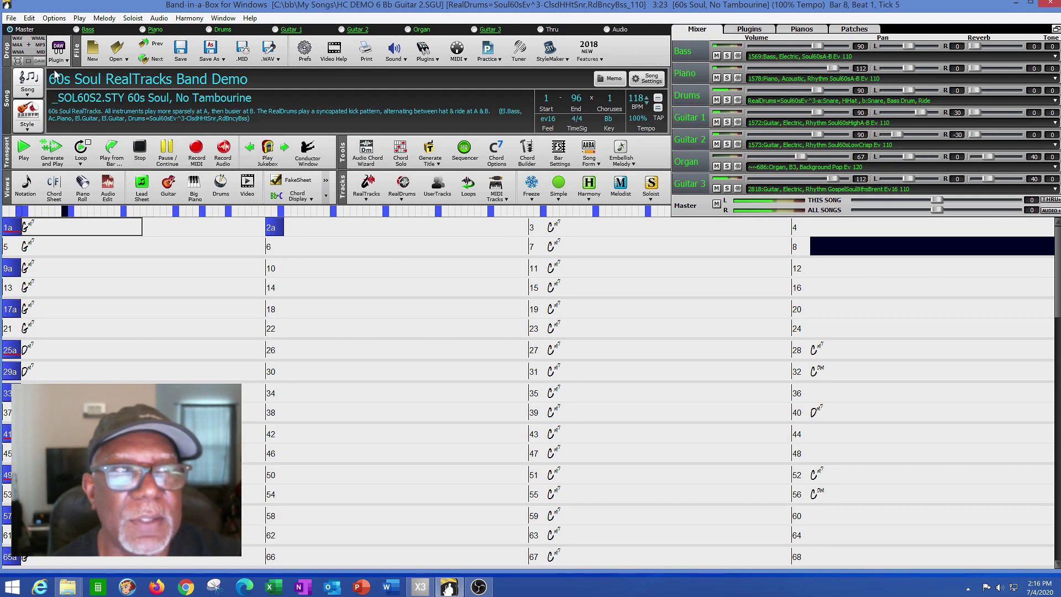
# Open the song HC DEMO 6 Bb Backgrounds.SGU from the My Songs folder and dismiss its Song Memo
pyautogui.click(14, 19)
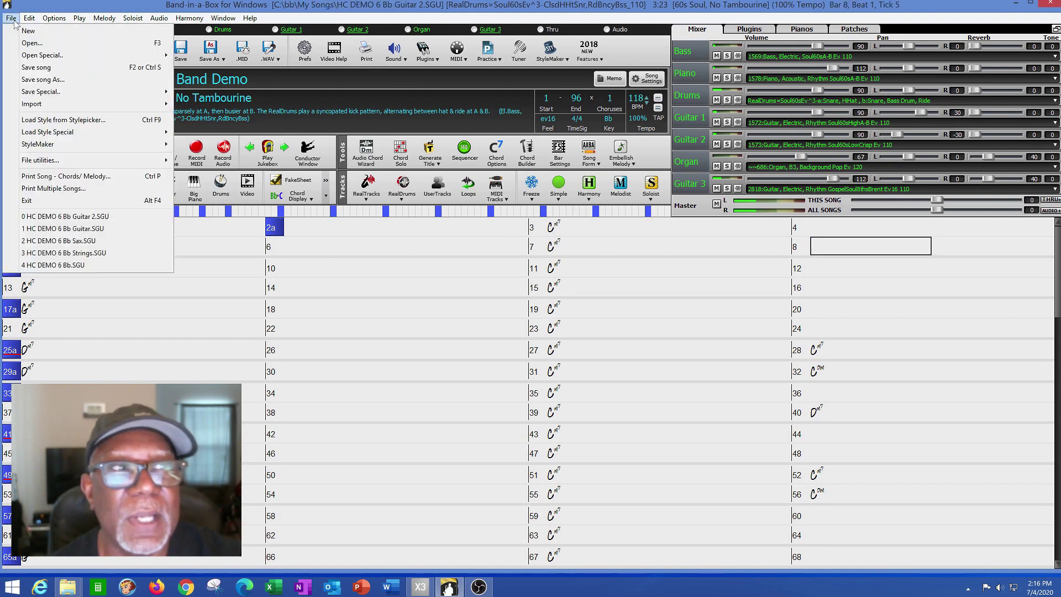
pyautogui.click(36, 48)
pyautogui.scroll(-15, 560, 327)
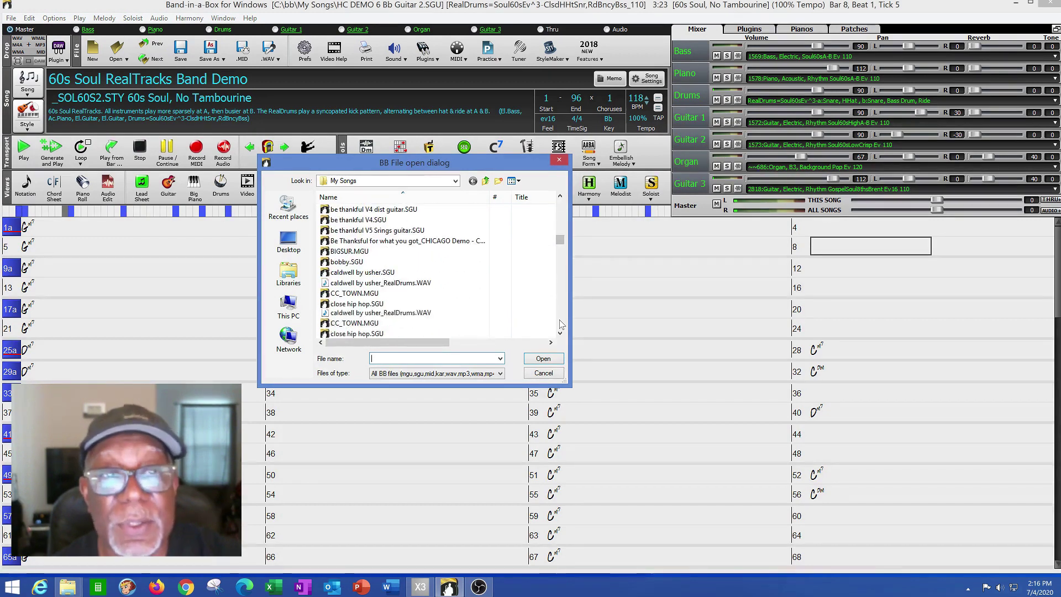
pyautogui.scroll(-6, 560, 325)
pyautogui.scroll(-8, 560, 326)
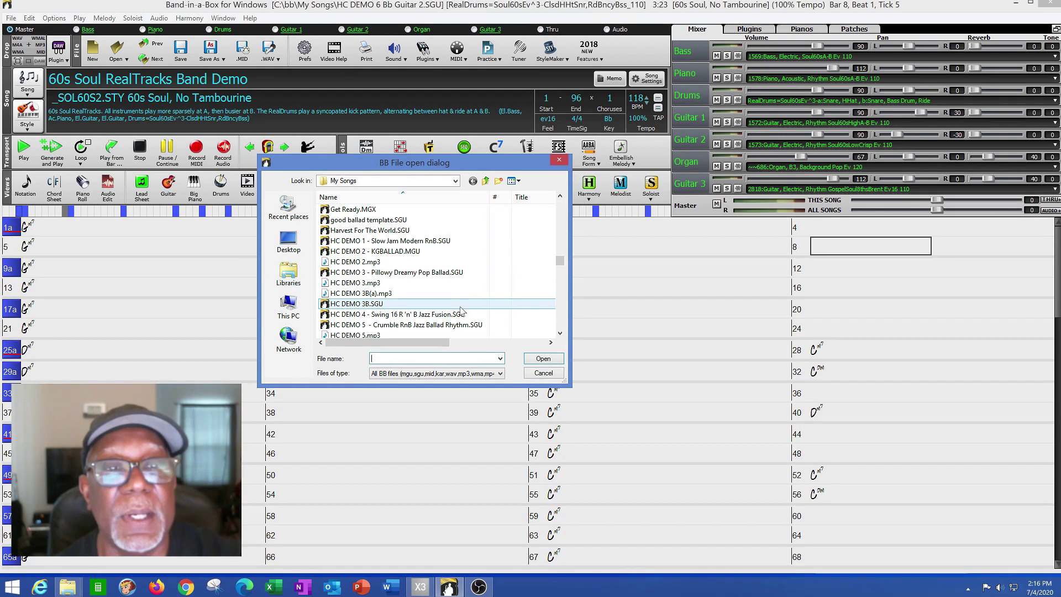
pyautogui.click(560, 332)
pyautogui.doubleClick(560, 333)
pyautogui.click(560, 333)
pyautogui.doubleClick(426, 304)
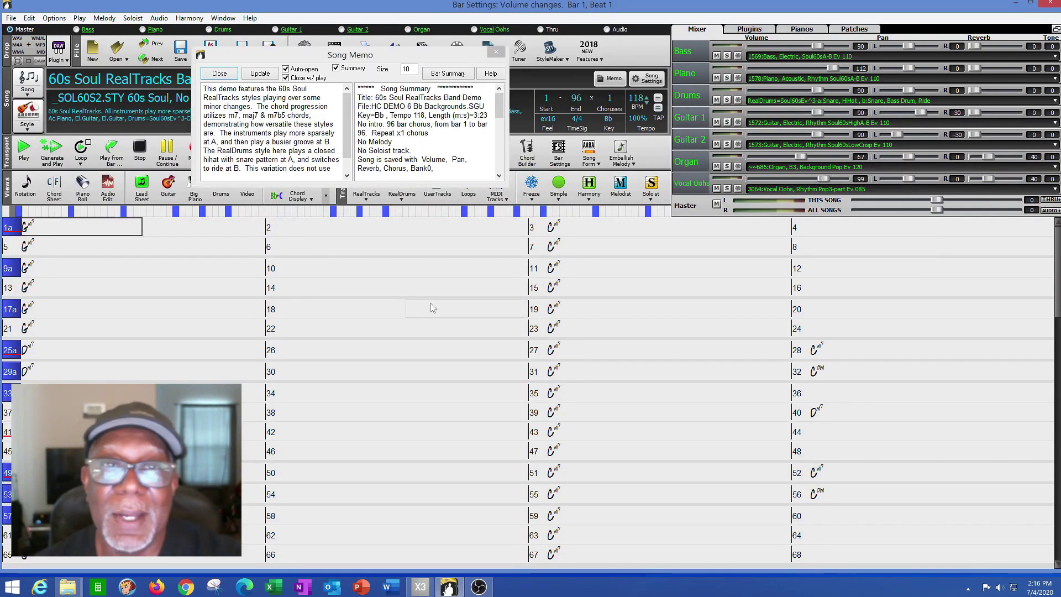
pyautogui.click(497, 54)
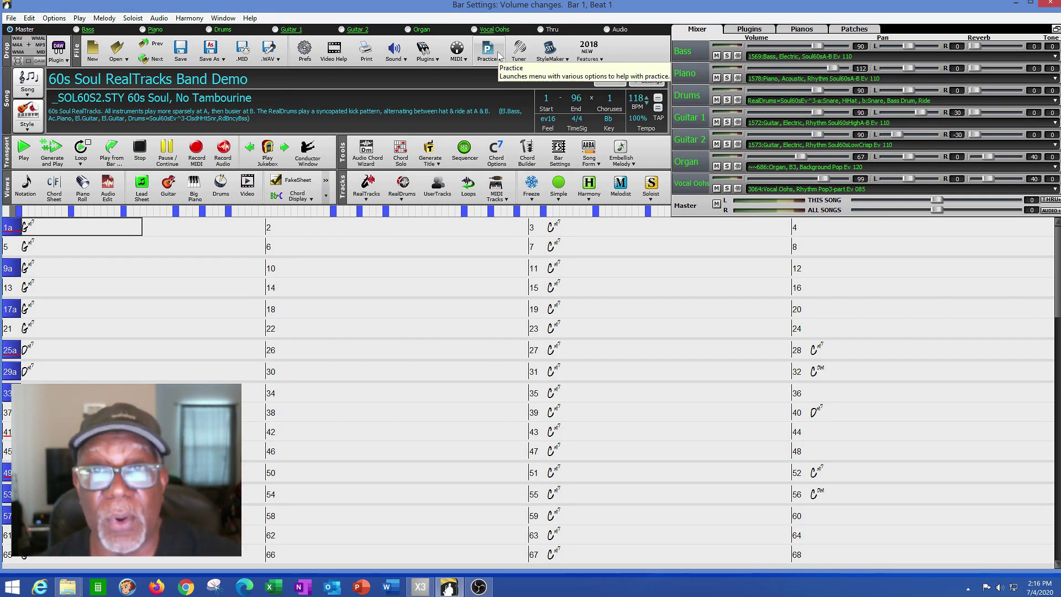
# Play the Backgrounds song from bar 1, solo the Vocal Oohs track briefly, restore the full mix and stop playback
pyautogui.doubleClick(89, 230)
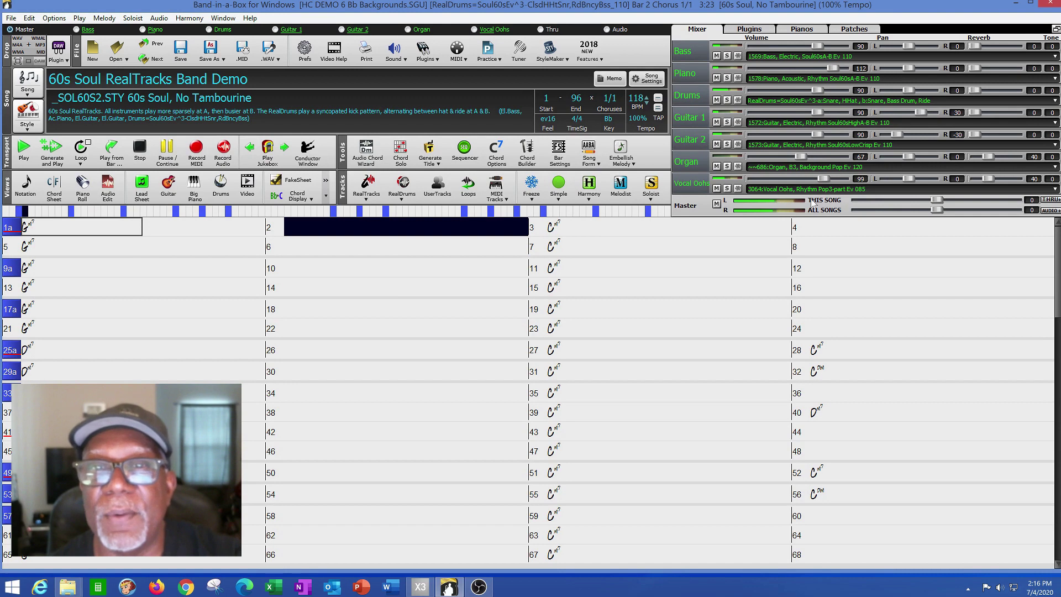
pyautogui.click(728, 189)
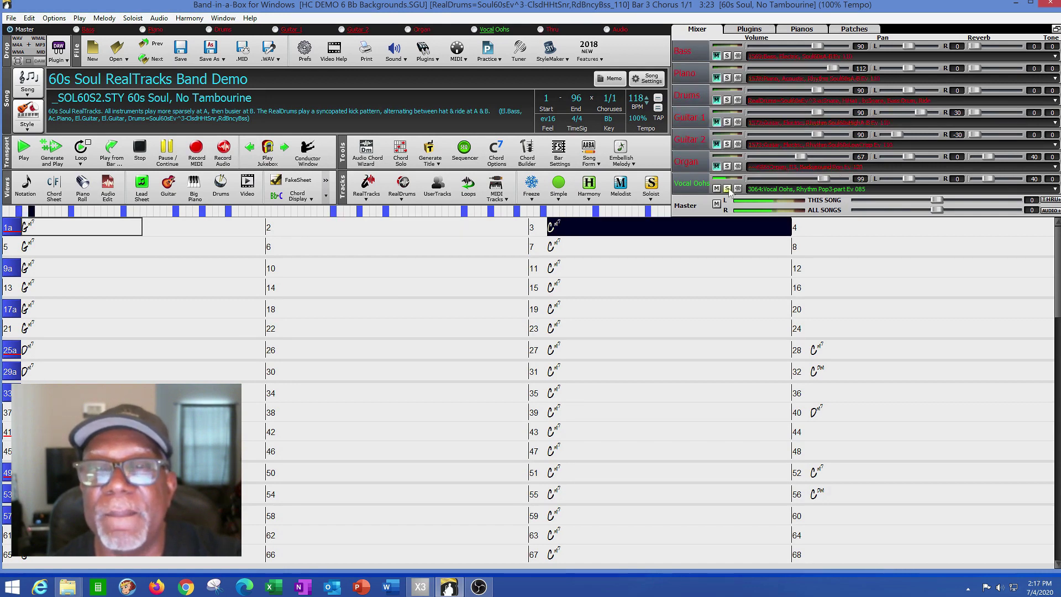
pyautogui.click(728, 188)
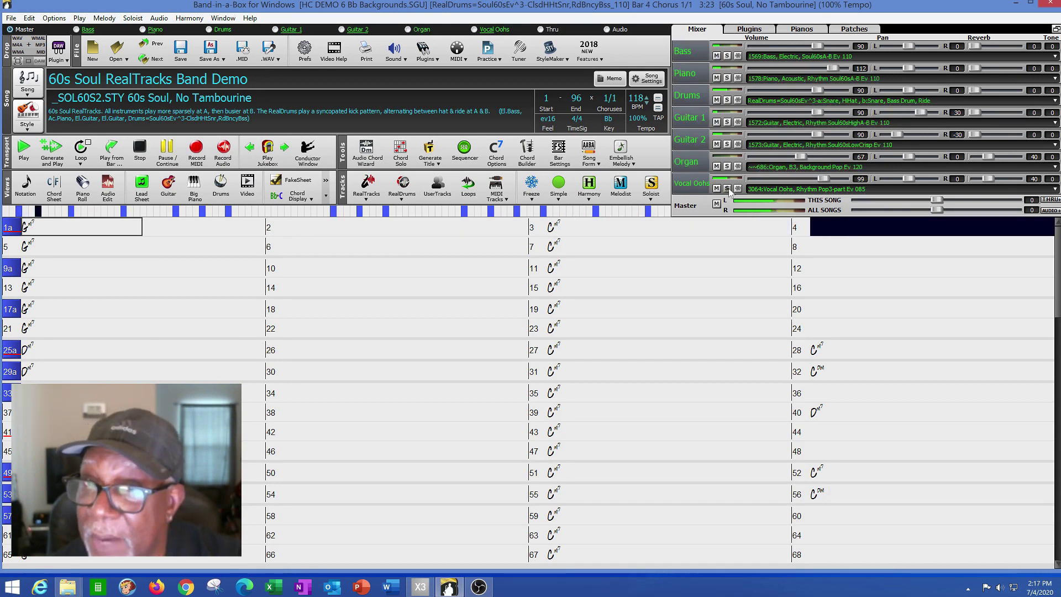
pyautogui.click(140, 149)
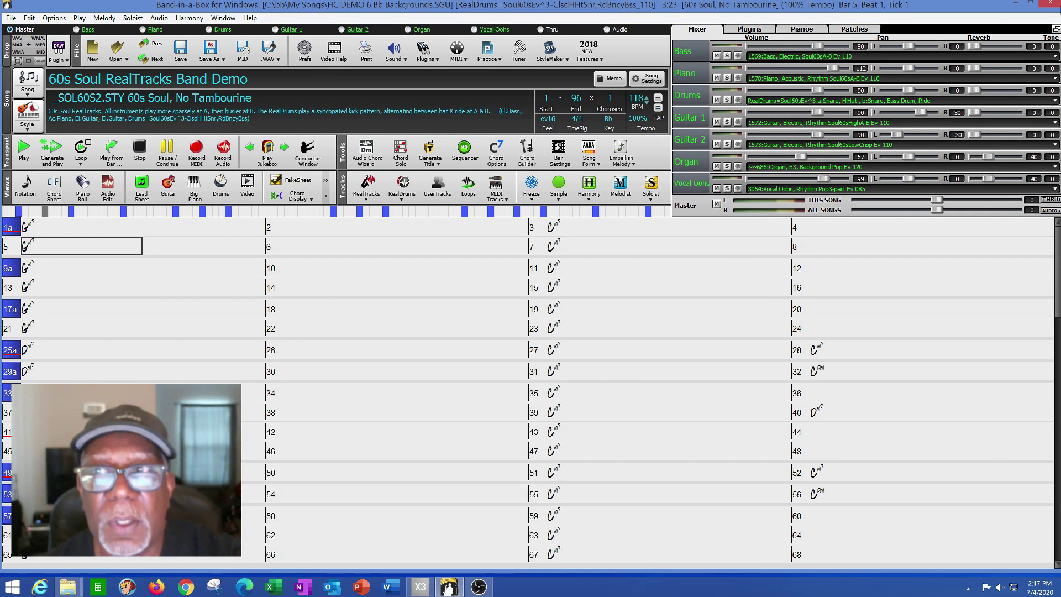
# Close Band-in-a-Box, switch to the Red Light V3 BB 118 project in SONAR X3 and look over its instrument and vocal tracks
pyautogui.click(1047, 5)
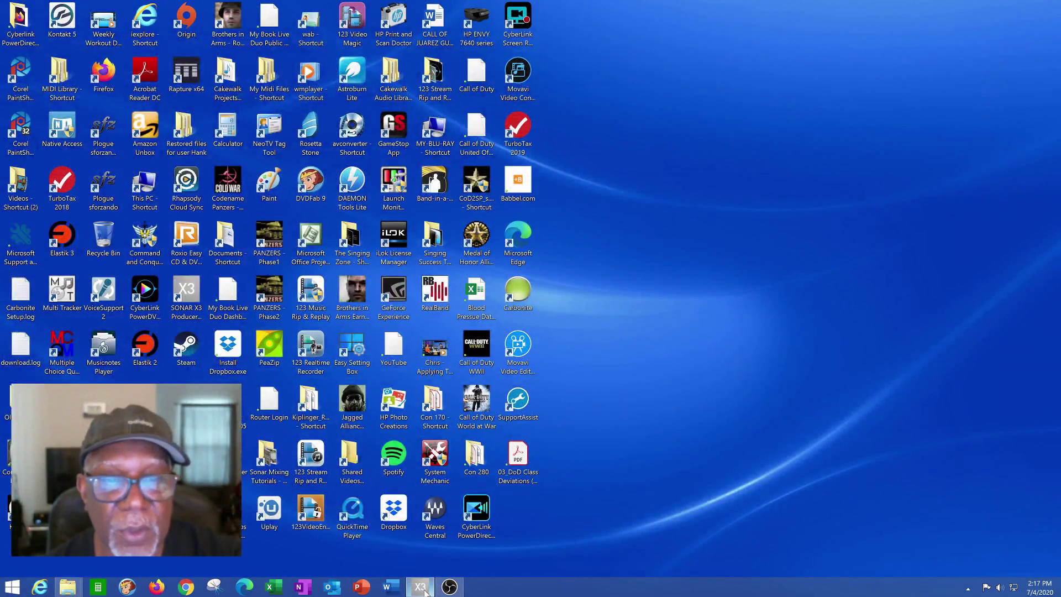
pyautogui.click(423, 587)
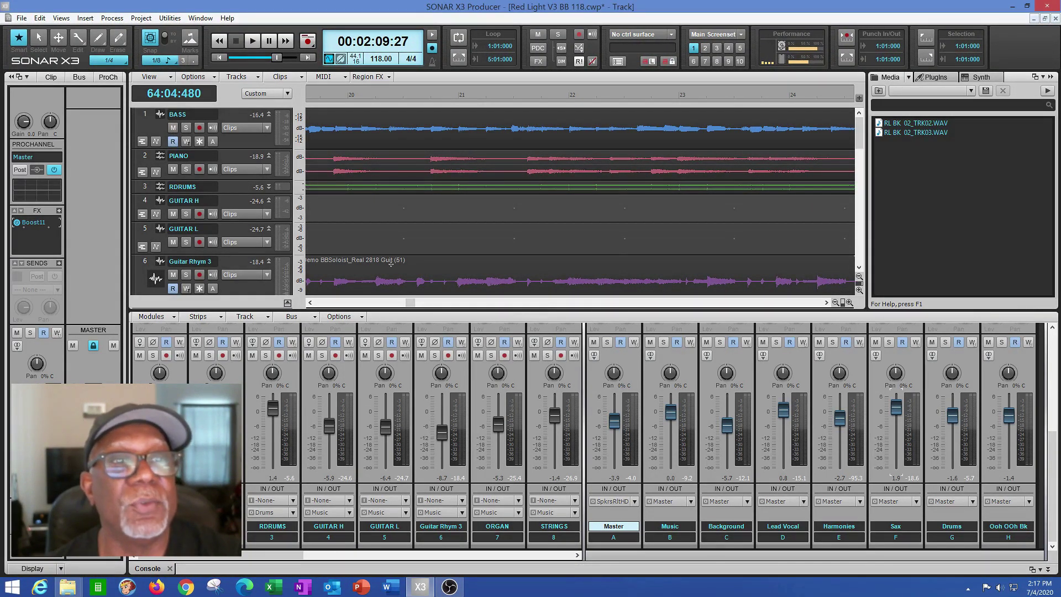
pyautogui.moveTo(860, 144); pyautogui.dragTo(861, 166)
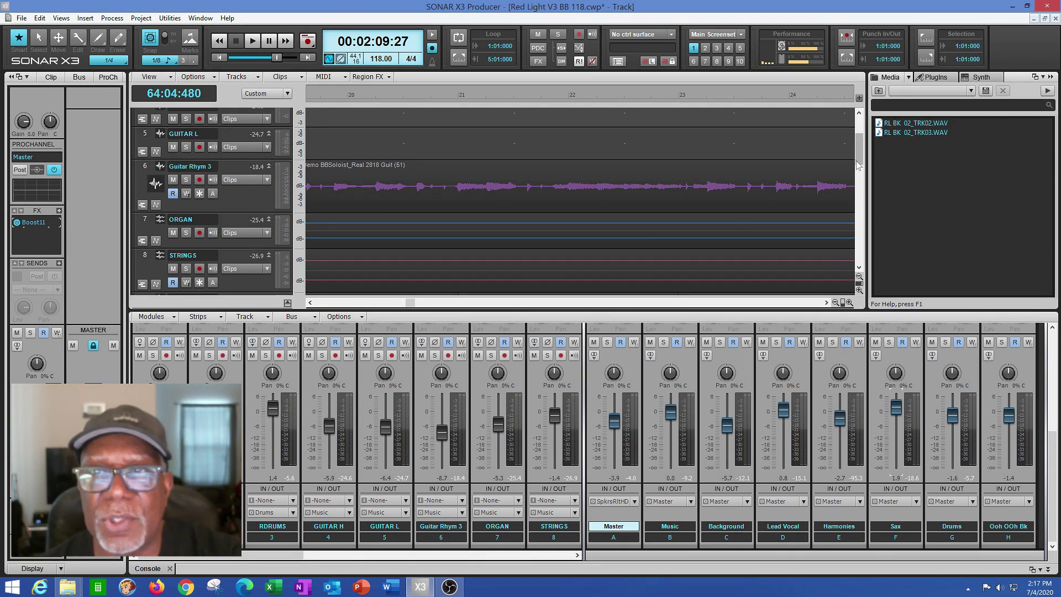
pyautogui.moveTo(861, 168); pyautogui.dragTo(861, 201)
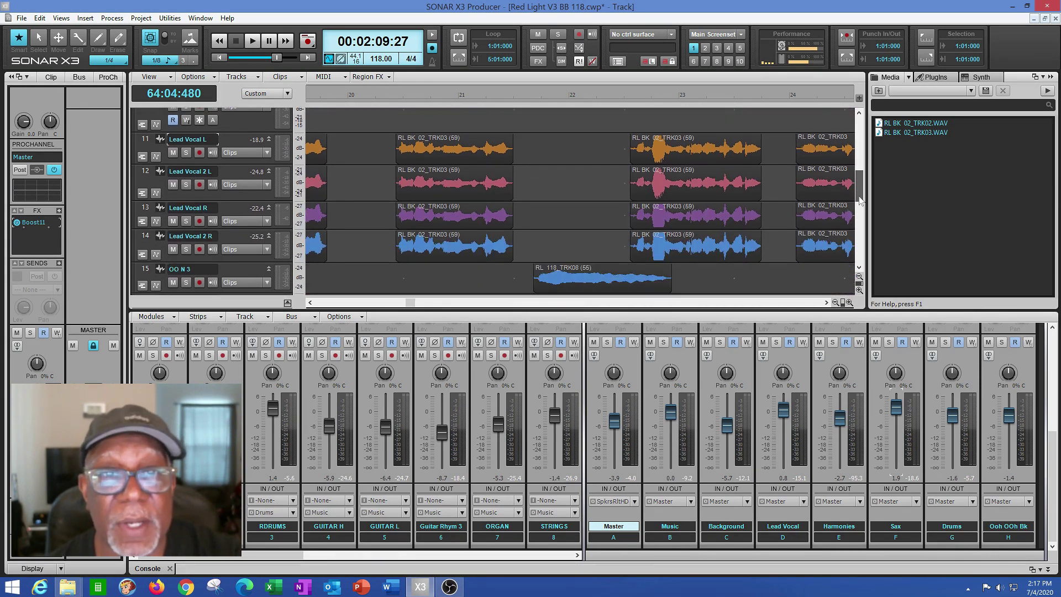
# Return the Red Light project to its start, play the full mix with vocals and stop playback
pyautogui.moveTo(411, 303); pyautogui.dragTo(319, 312)
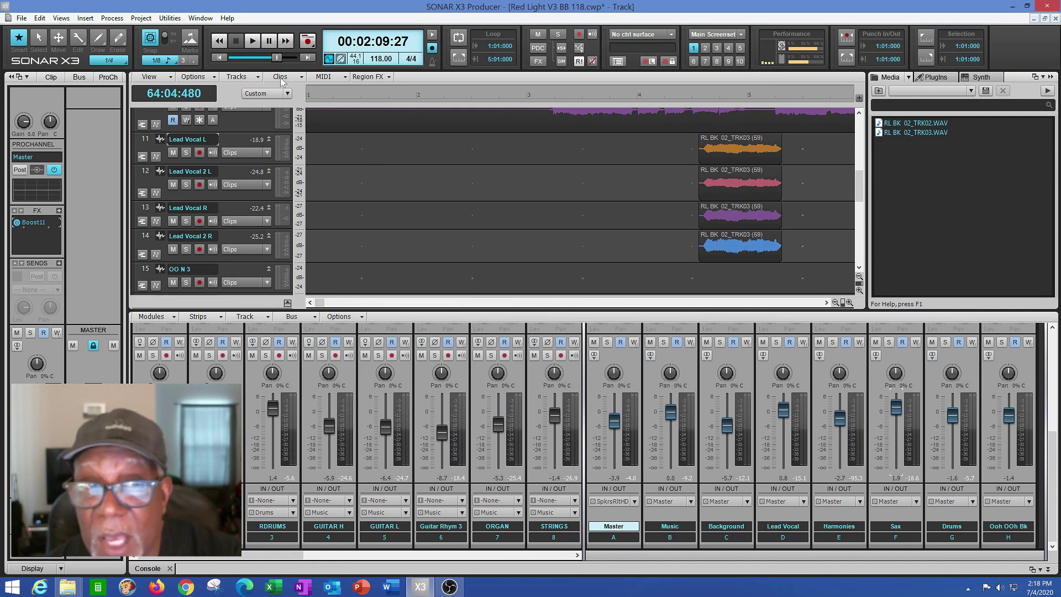
pyautogui.click(252, 42)
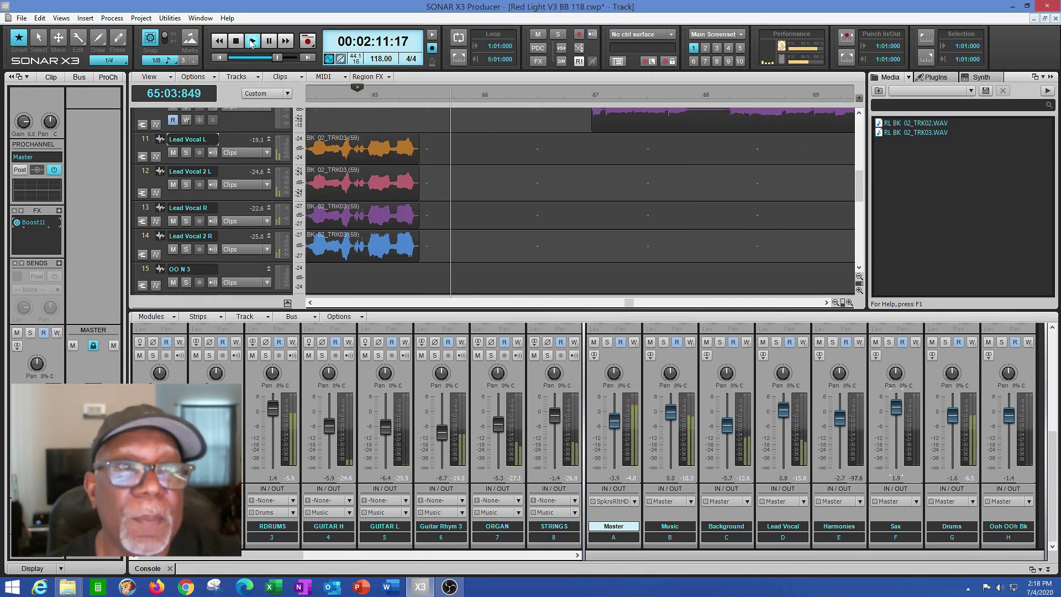
pyautogui.click(236, 41)
pyautogui.click(220, 58)
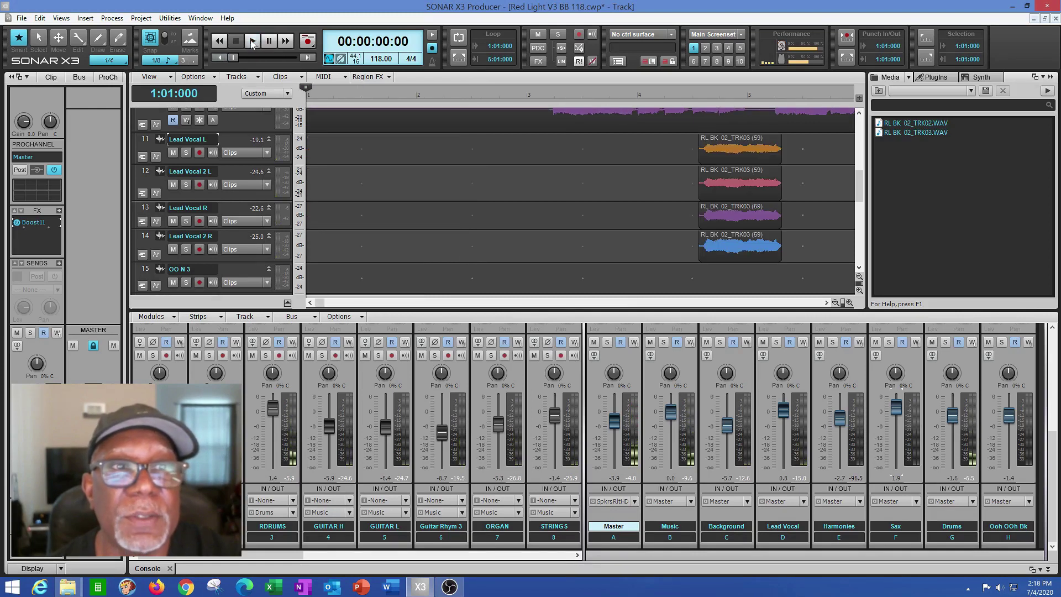
pyautogui.press('space')
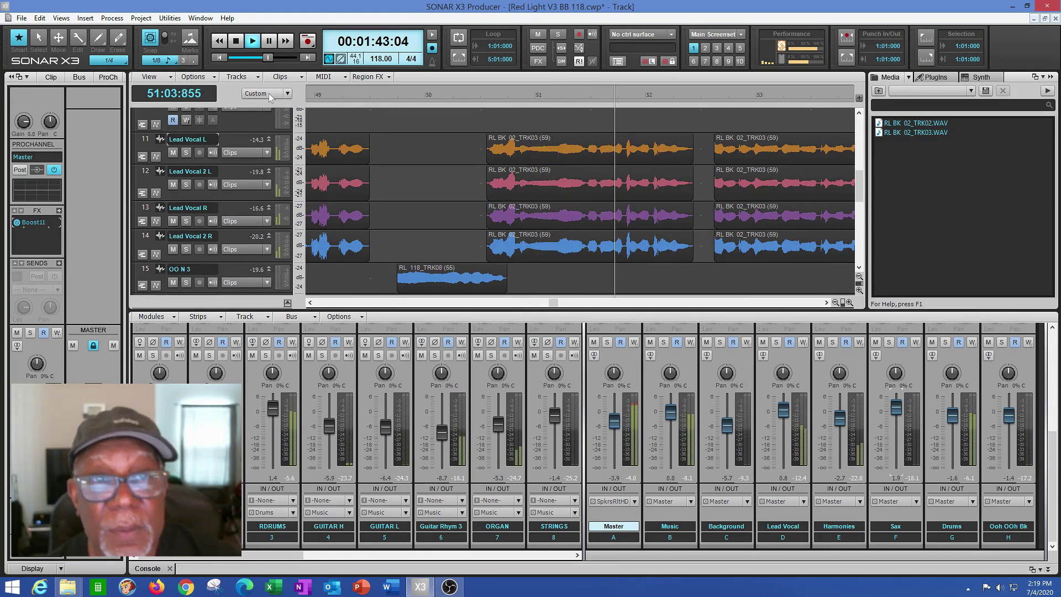
pyautogui.click(236, 42)
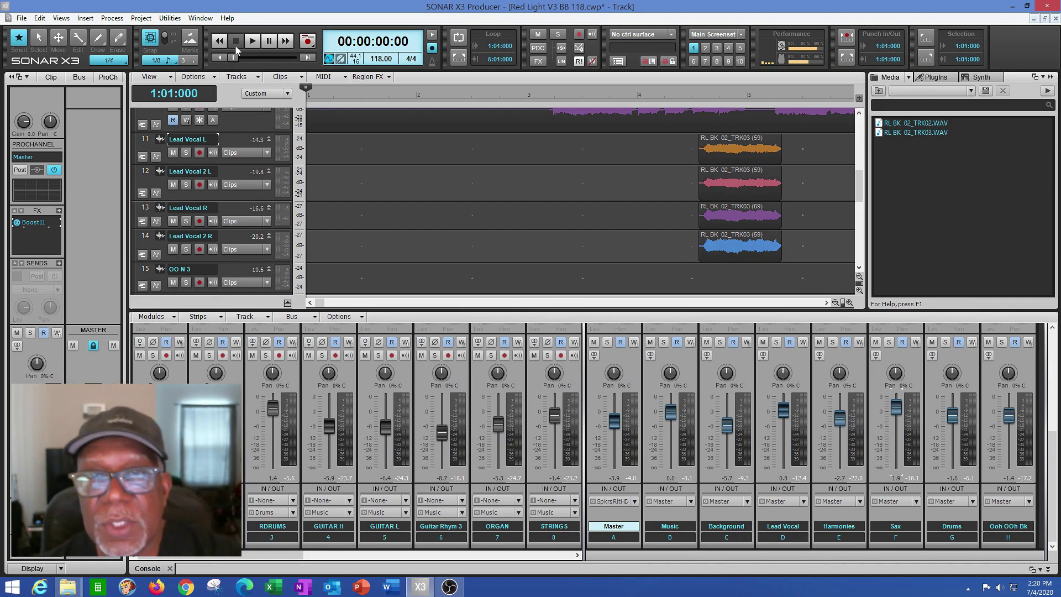
# Place the playback position at 64:03:480, shortly before the sax clip, play the mix from there and stop
pyautogui.moveTo(323, 305); pyautogui.dragTo(599, 302)
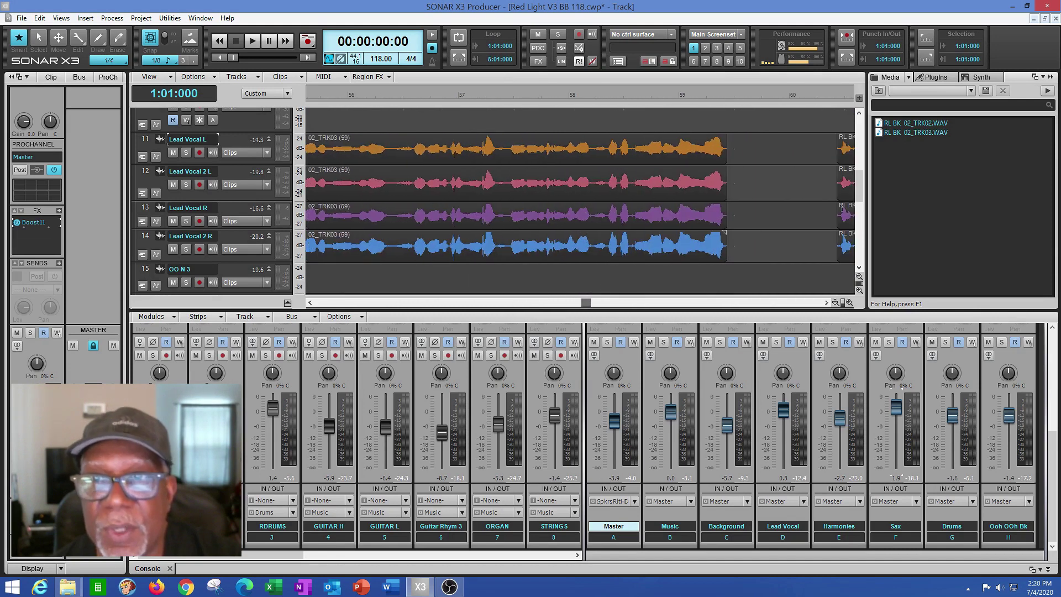
pyautogui.moveTo(861, 197); pyautogui.dragTo(857, 160)
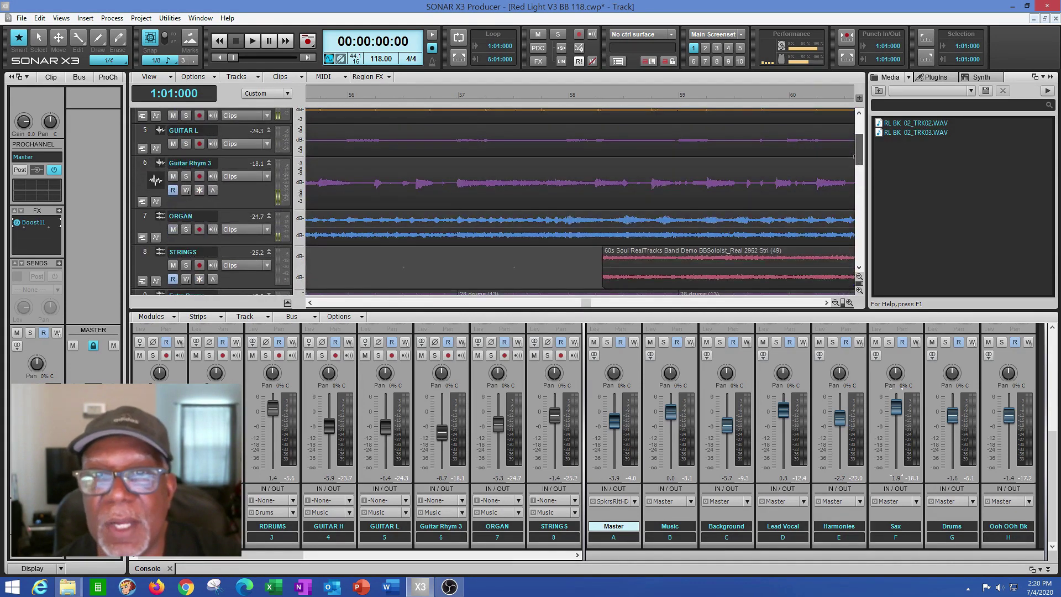
pyautogui.moveTo(587, 304); pyautogui.dragTo(524, 313)
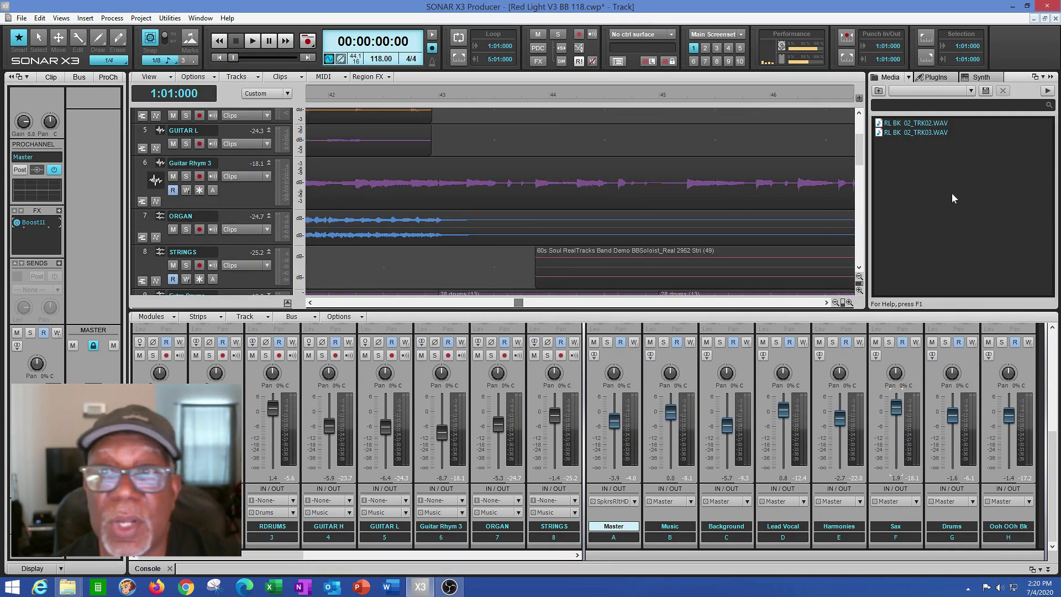
pyautogui.moveTo(861, 156); pyautogui.dragTo(861, 170)
pyautogui.moveTo(524, 307); pyautogui.dragTo(621, 313)
pyautogui.click(636, 289)
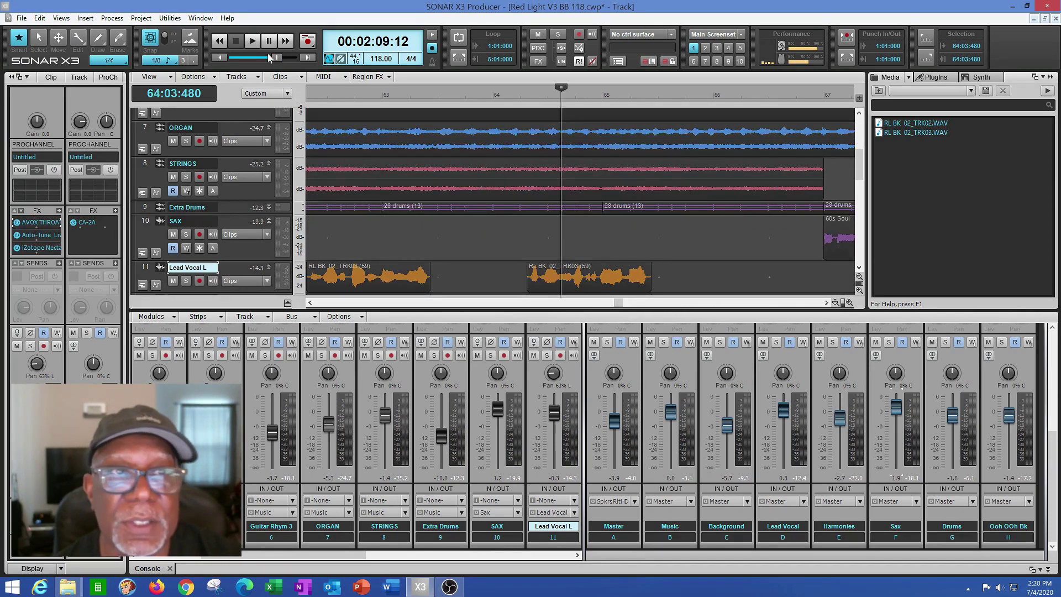
pyautogui.click(256, 44)
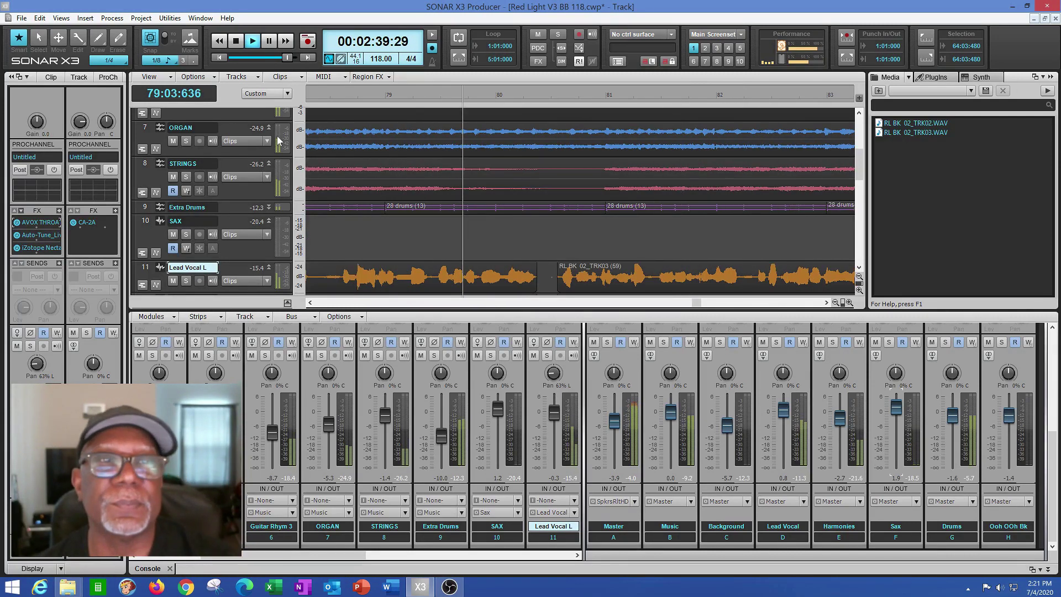
pyautogui.click(242, 42)
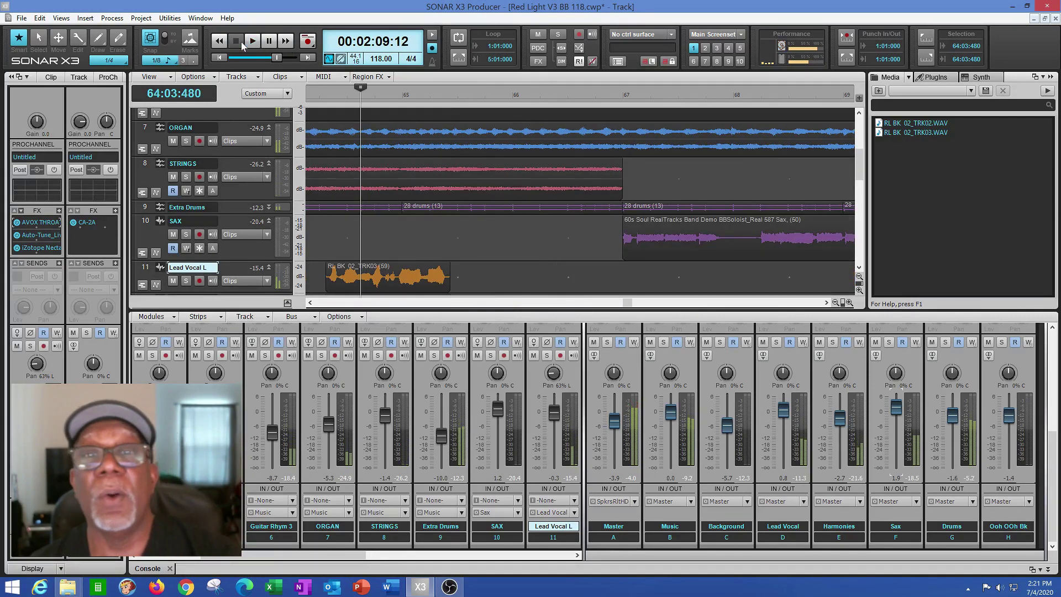